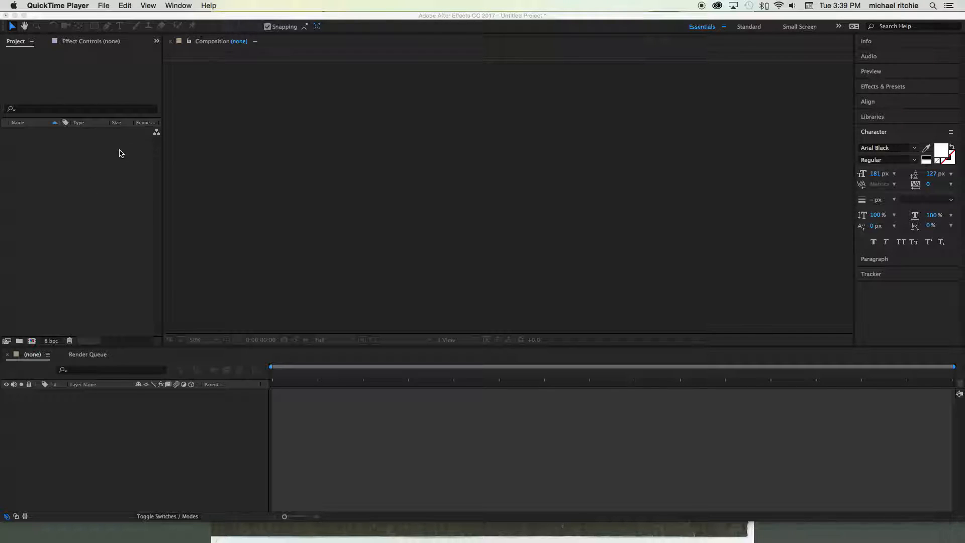
Import parallax_example.ai as a composition that retains layer sizes, and open the composition at 50% magnification
{"action": "left_click", "coordinate": [107, 163]}
{"action": "double_click", "coordinate": [107, 164]}
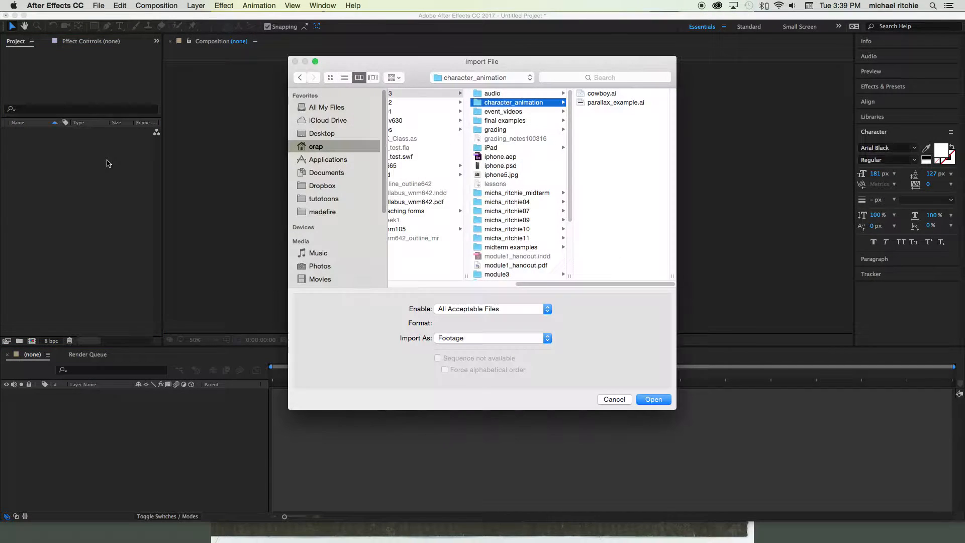
{"action": "left_click", "coordinate": [603, 104]}
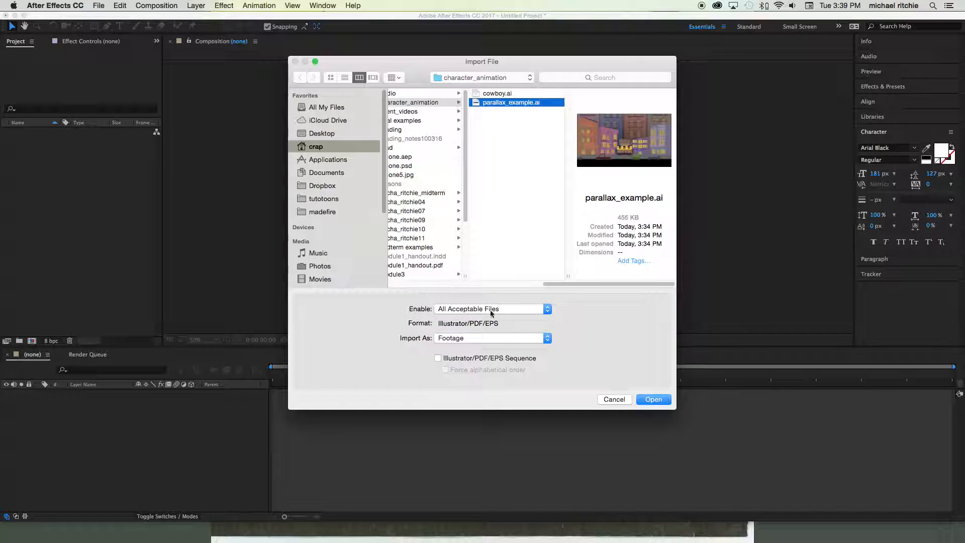
{"action": "left_click", "coordinate": [487, 337]}
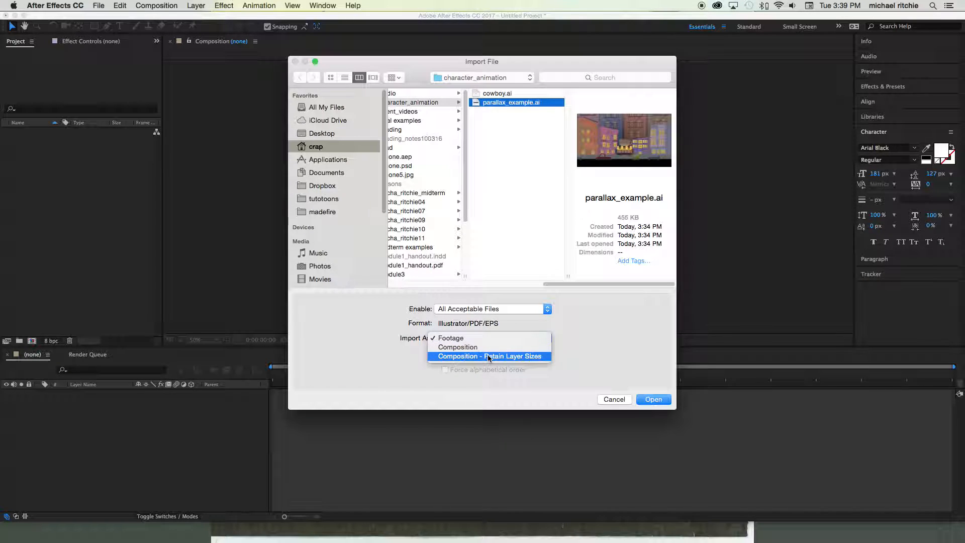
{"action": "left_click", "coordinate": [488, 356]}
{"action": "left_click", "coordinate": [664, 400]}
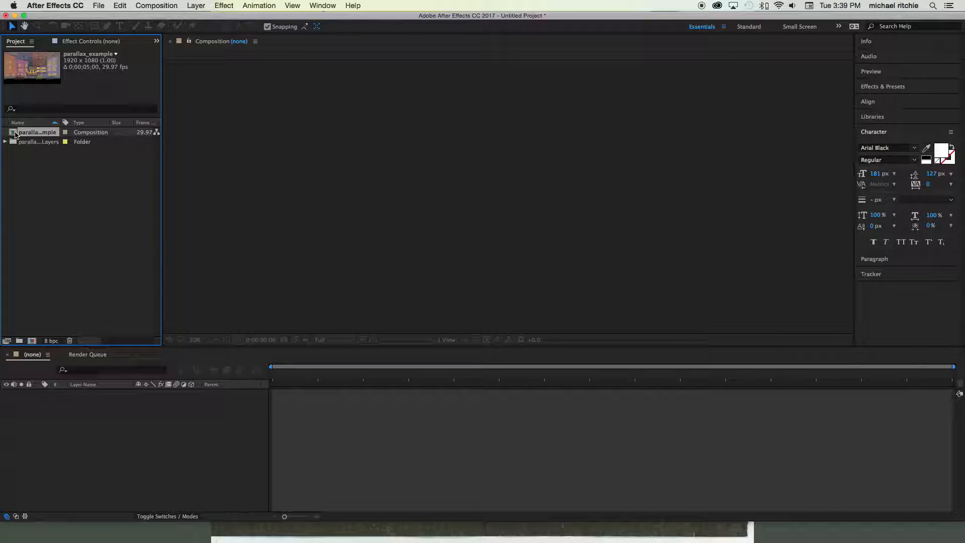
{"action": "double_click", "coordinate": [15, 134]}
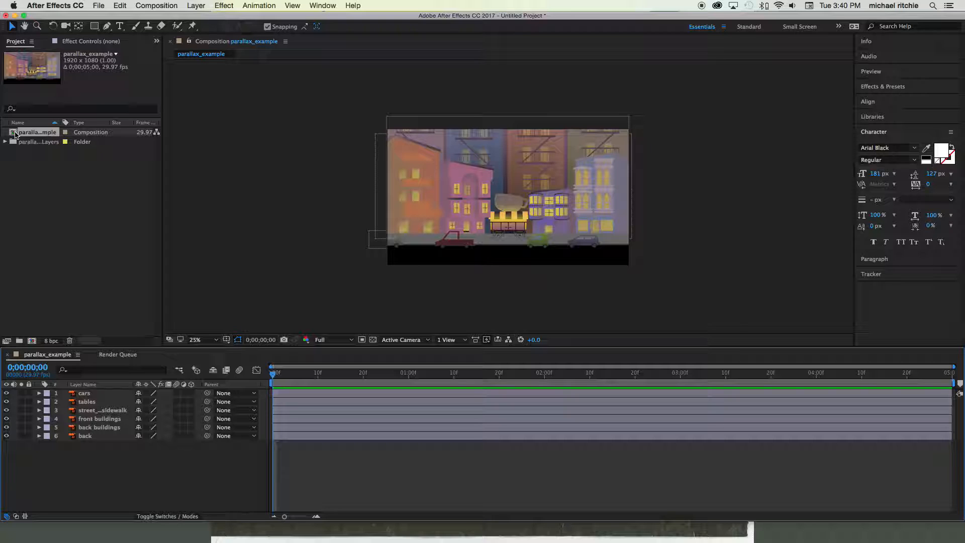
{"action": "key", "text": "period"}
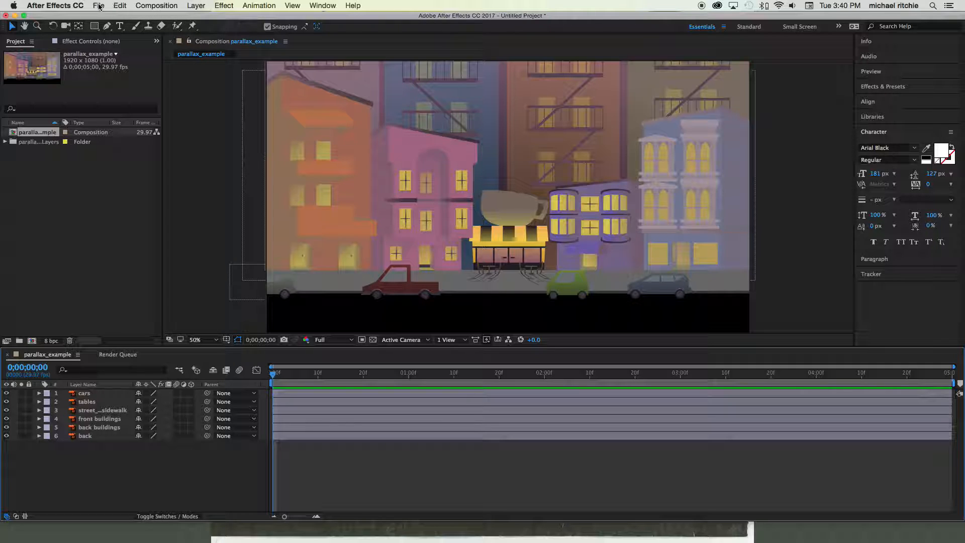
Import cowboy.ai as a composition that retains layer sizes
{"action": "double_click", "coordinate": [123, 233]}
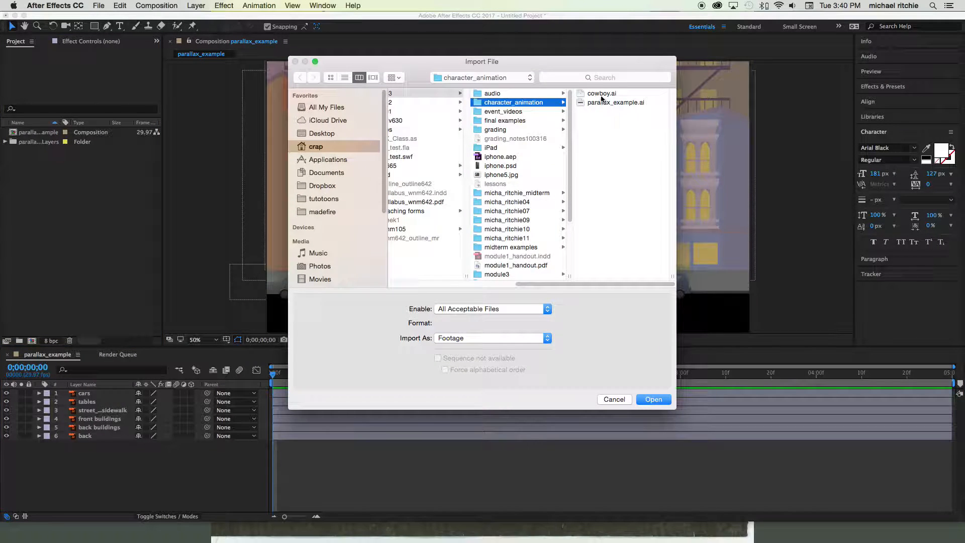
{"action": "left_click", "coordinate": [602, 95]}
{"action": "left_click", "coordinate": [467, 339]}
{"action": "left_click", "coordinate": [467, 356]}
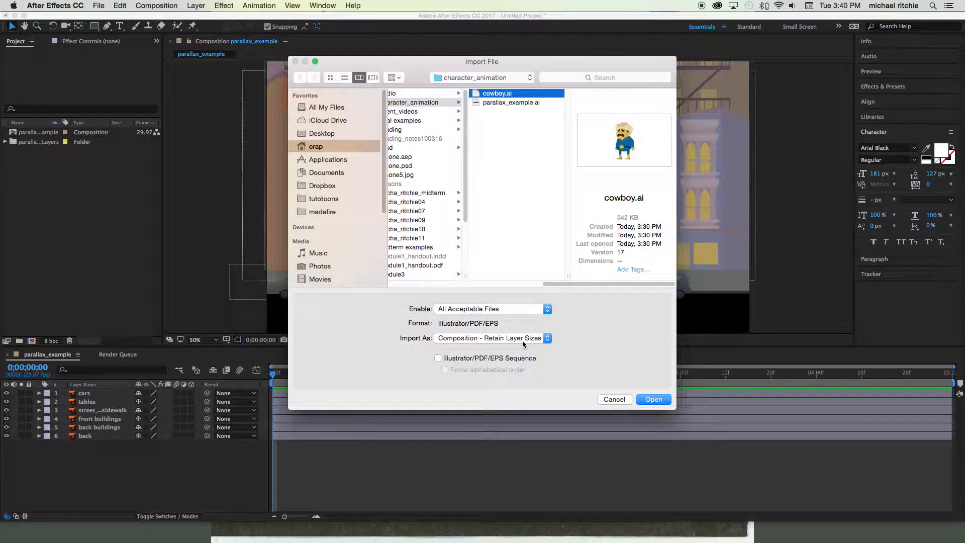
{"action": "left_click", "coordinate": [653, 399]}
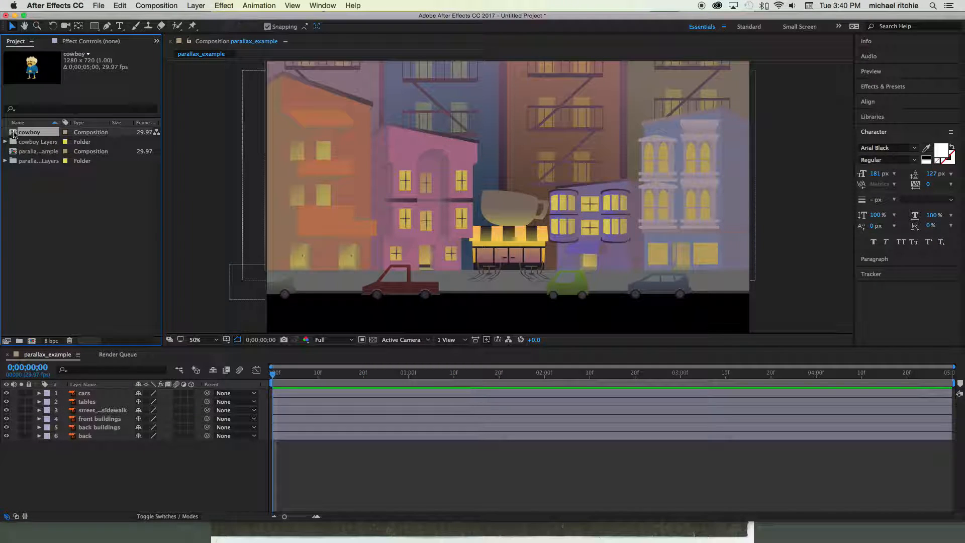
Place the cowboy composition between the cars and tables layers, standing on the right side of the scene, and lock it
{"action": "left_click_drag", "start_coordinate": [14, 133], "coordinate": [93, 399]}
{"action": "left_click_drag", "start_coordinate": [489, 223], "coordinate": [678, 237]}
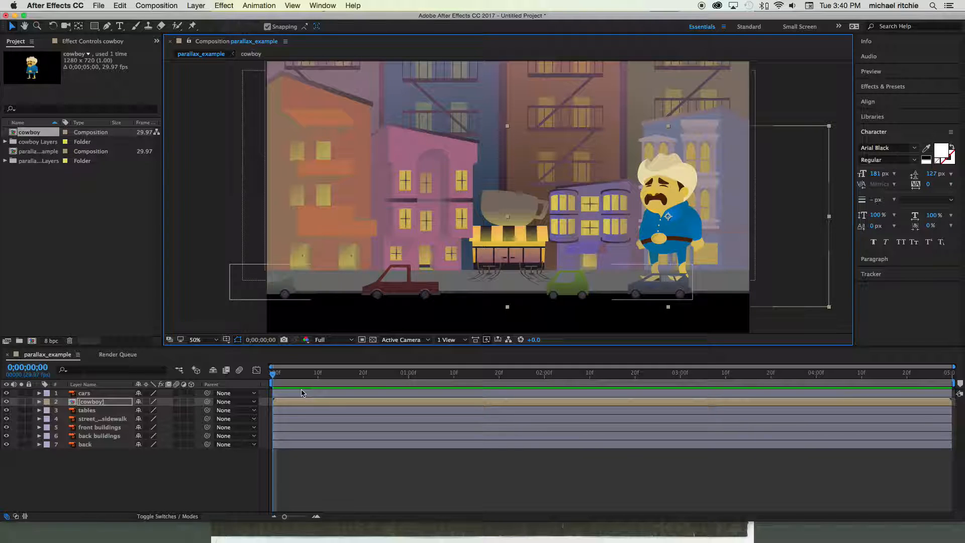
{"action": "left_click", "coordinate": [29, 402]}
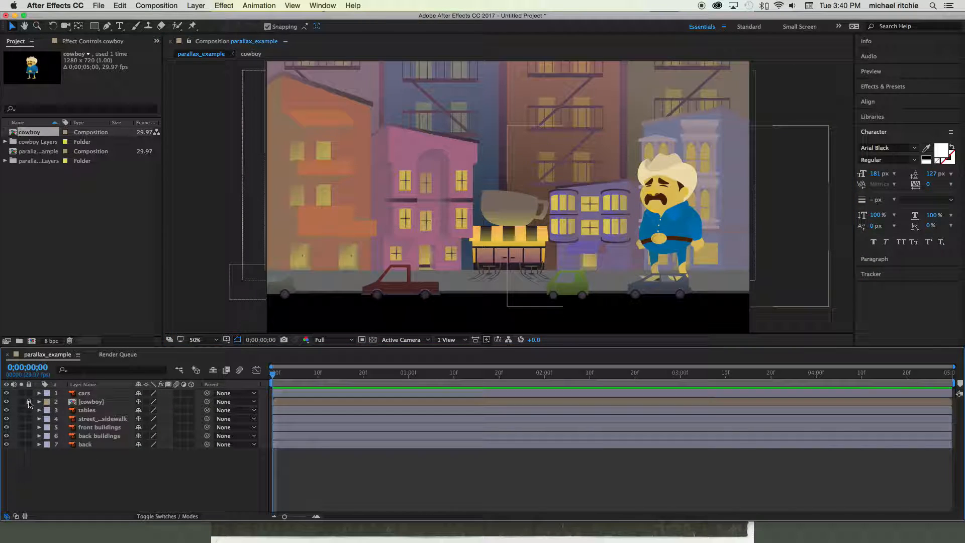
Create a null object directly above the cars layer
{"action": "left_click", "coordinate": [84, 393]}
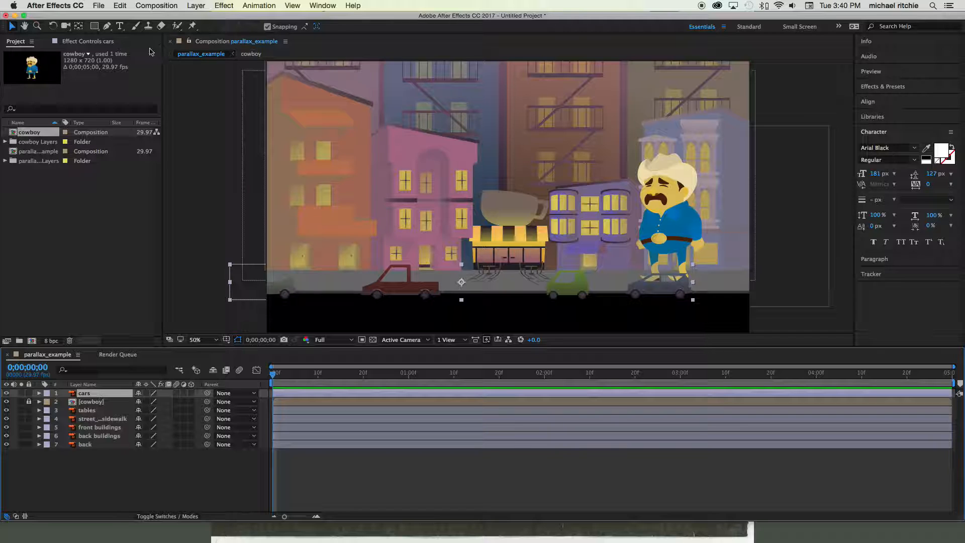
{"action": "left_click", "coordinate": [194, 8]}
{"action": "mouse_move", "coordinate": [221, 18]}
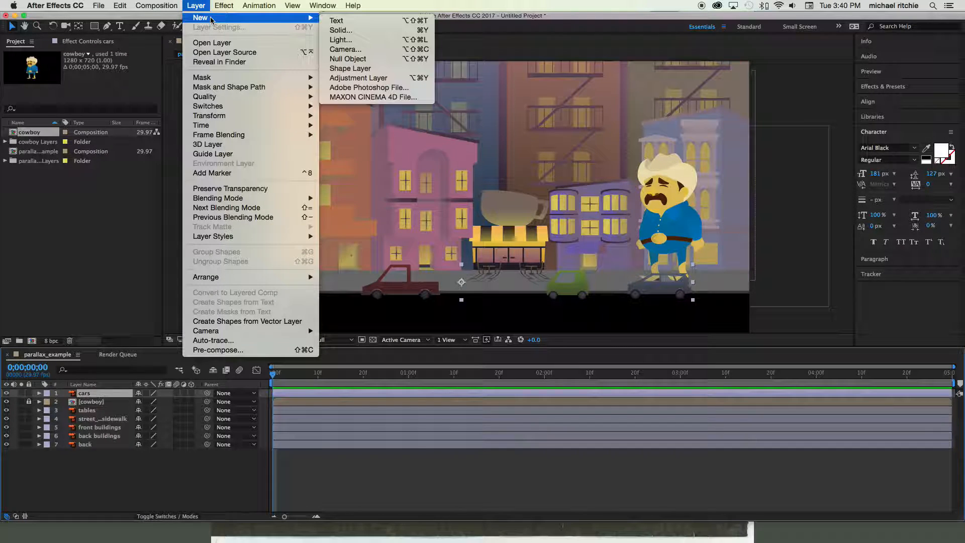
{"action": "left_click", "coordinate": [370, 59]}
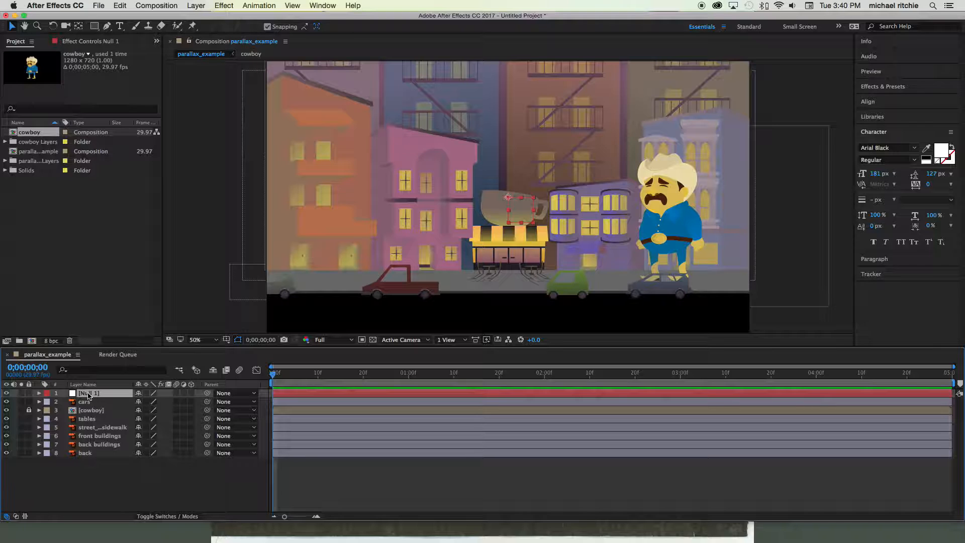
{"action": "double_click", "coordinate": [87, 394]}
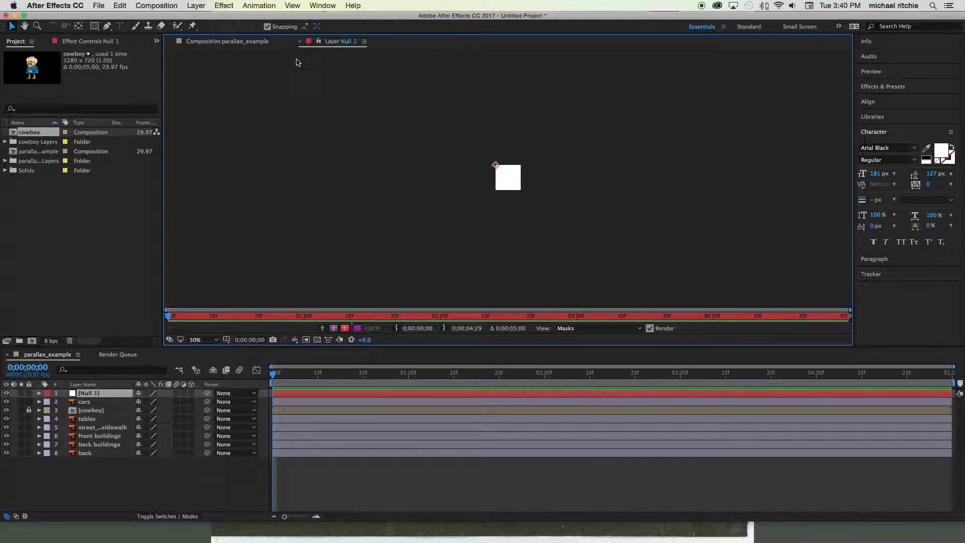
{"action": "left_click", "coordinate": [301, 41]}
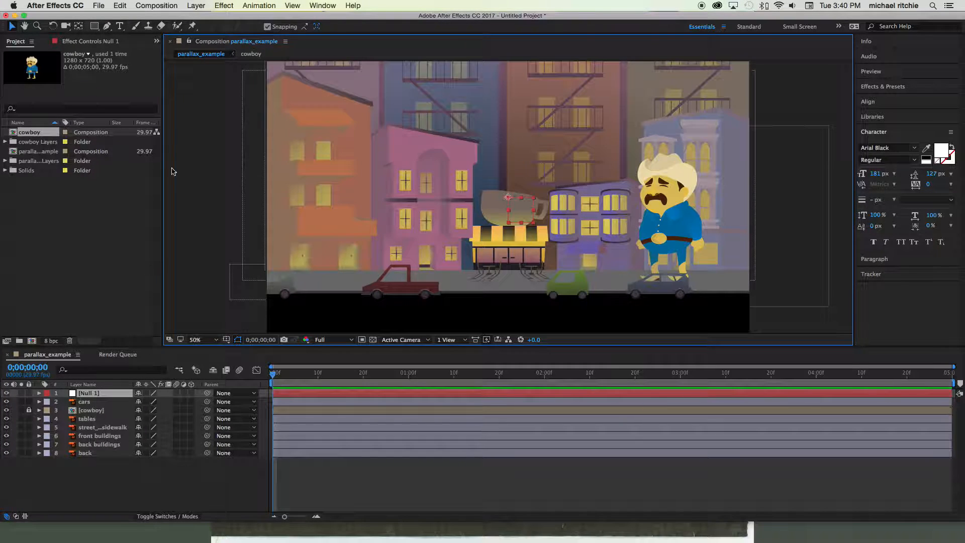
{"action": "double_click", "coordinate": [92, 410]}
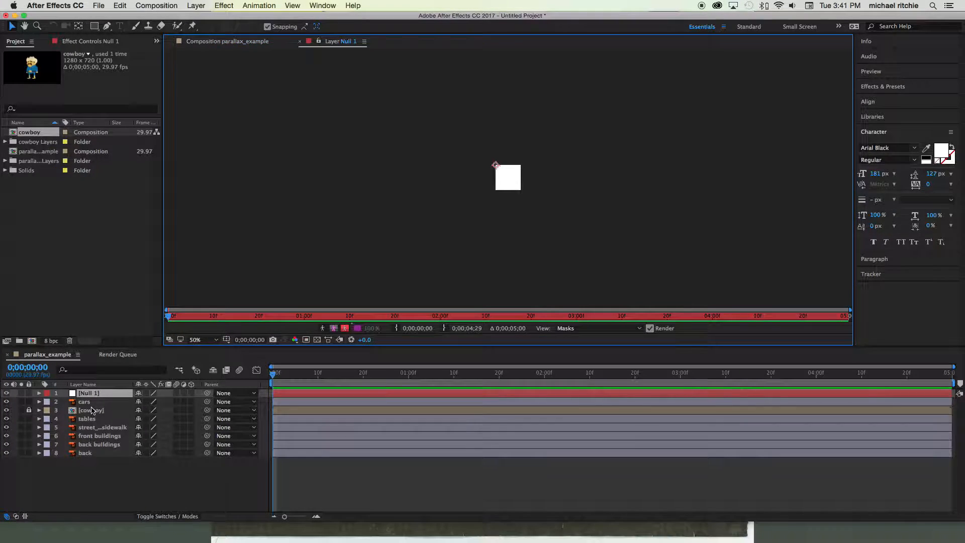
{"action": "left_click", "coordinate": [300, 41]}
Rename the null object layer as background ctrl
{"action": "left_click", "coordinate": [92, 392]}
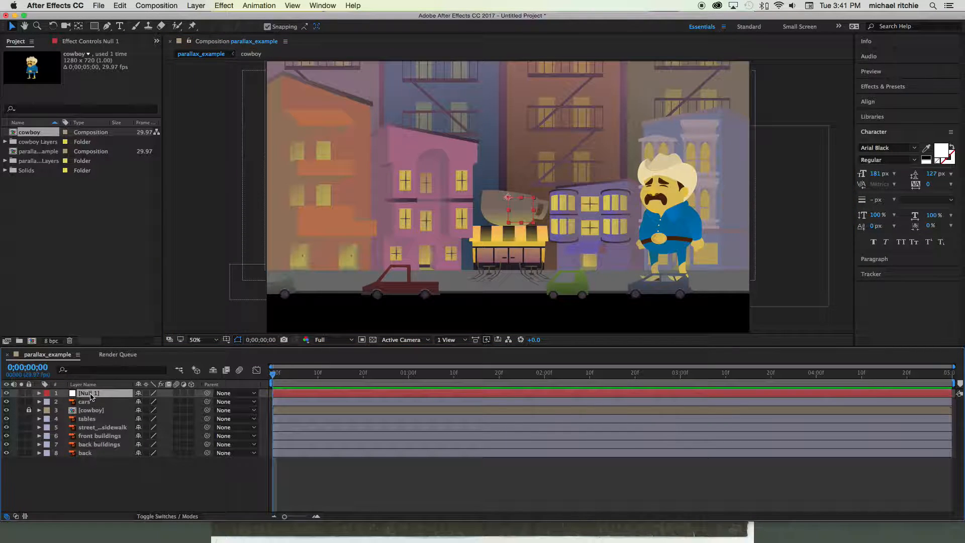
{"action": "key", "text": "Return"}
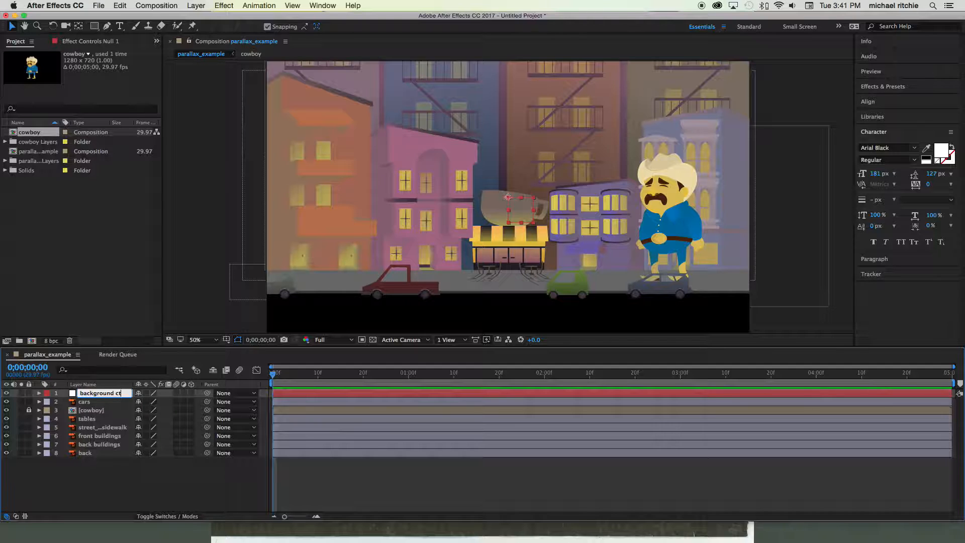
{"action": "type", "text": "background ctrl"}
{"action": "key", "text": "Return"}
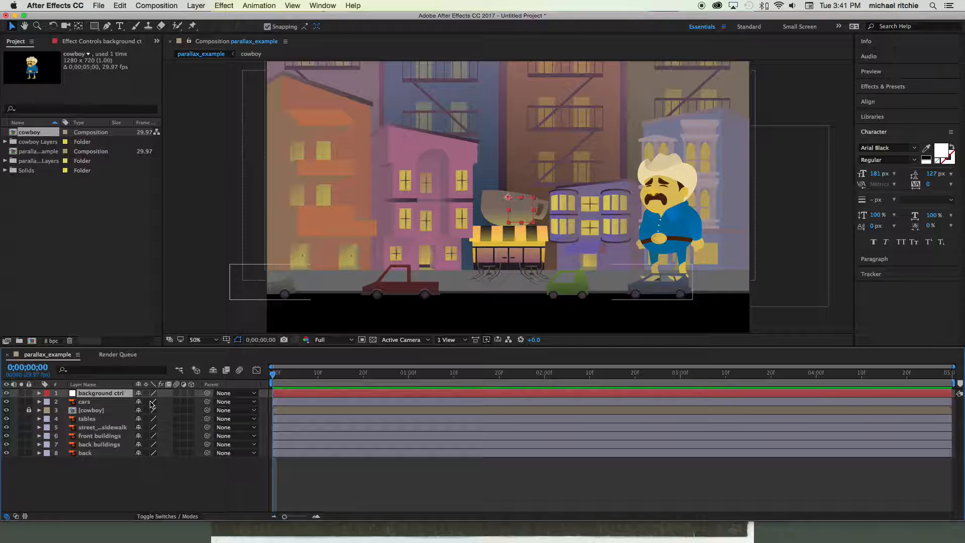
Parent the cars, tables, street and sidewalk, front buildings, back buildings and back layers to the background ctrl null
{"action": "left_click", "coordinate": [110, 401]}
{"action": "left_click", "coordinate": [100, 419], "text": "super"}
{"action": "left_click", "coordinate": [102, 428], "text": "super"}
{"action": "left_click", "coordinate": [100, 435], "text": "super"}
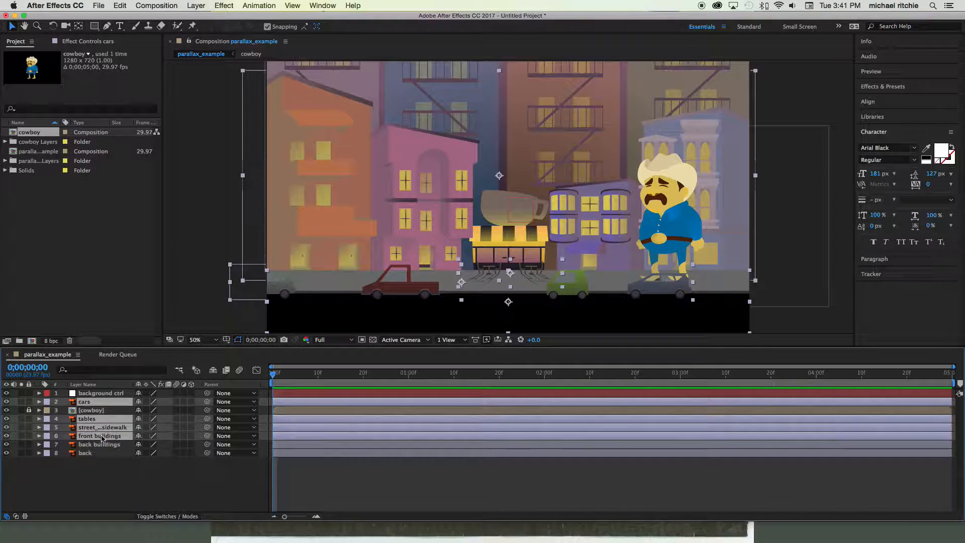
{"action": "left_click", "coordinate": [99, 444], "text": "super"}
{"action": "left_click", "coordinate": [96, 453], "text": "super"}
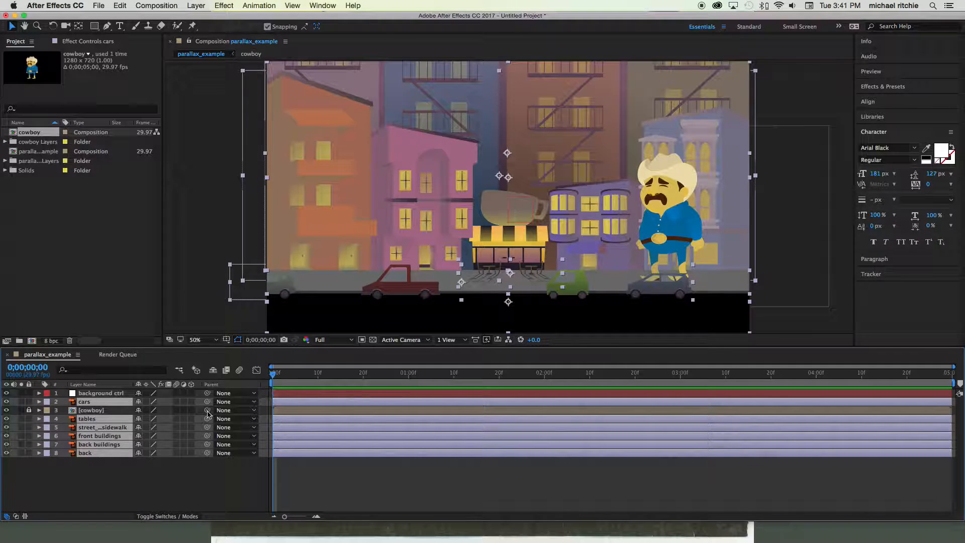
{"action": "left_click_drag", "start_coordinate": [206, 402], "coordinate": [103, 397]}
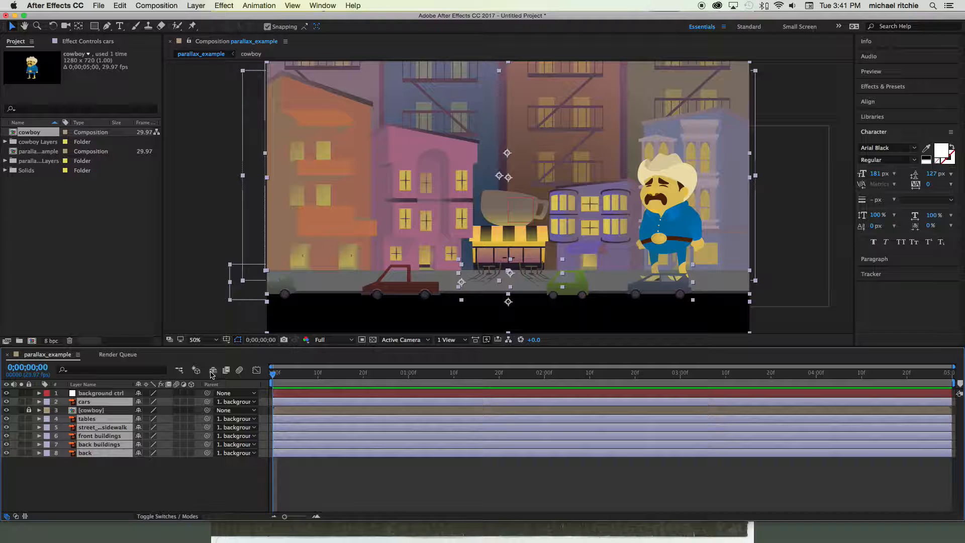
Try to scale all six background artwork layers together by their own Scale properties, and undo the change
{"action": "left_click", "coordinate": [125, 395]}
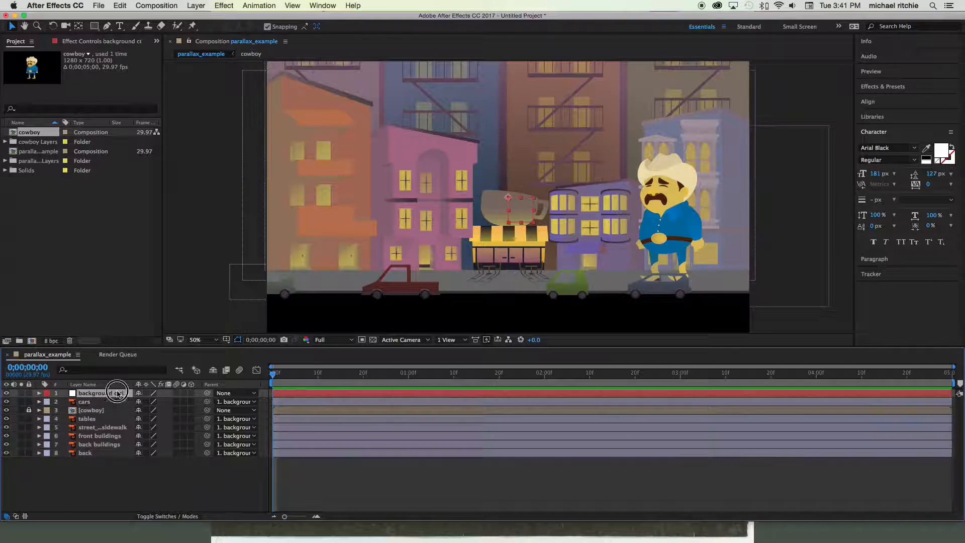
{"action": "left_click", "coordinate": [115, 401]}
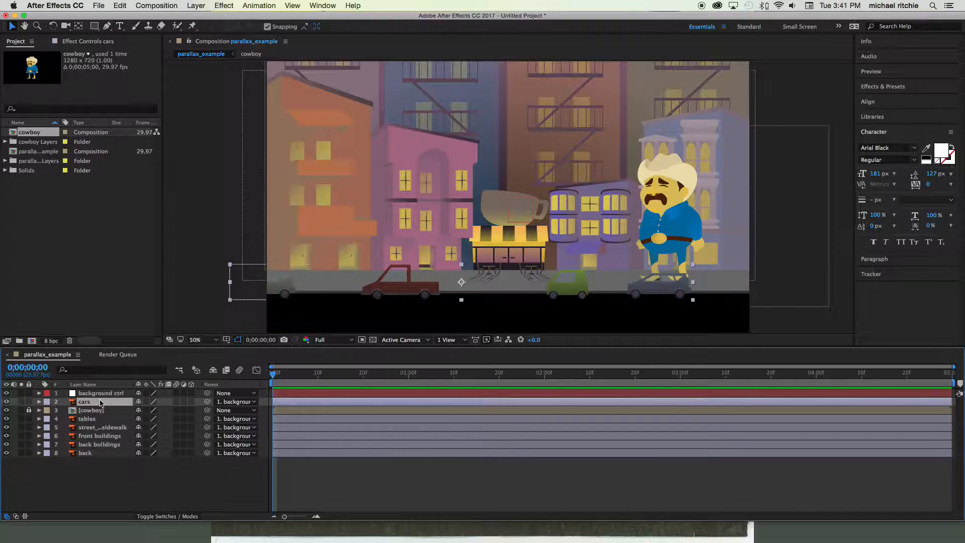
{"action": "left_click", "coordinate": [110, 419], "text": "super"}
{"action": "left_click", "coordinate": [103, 427], "text": "super"}
{"action": "left_click", "coordinate": [99, 444], "text": "super"}
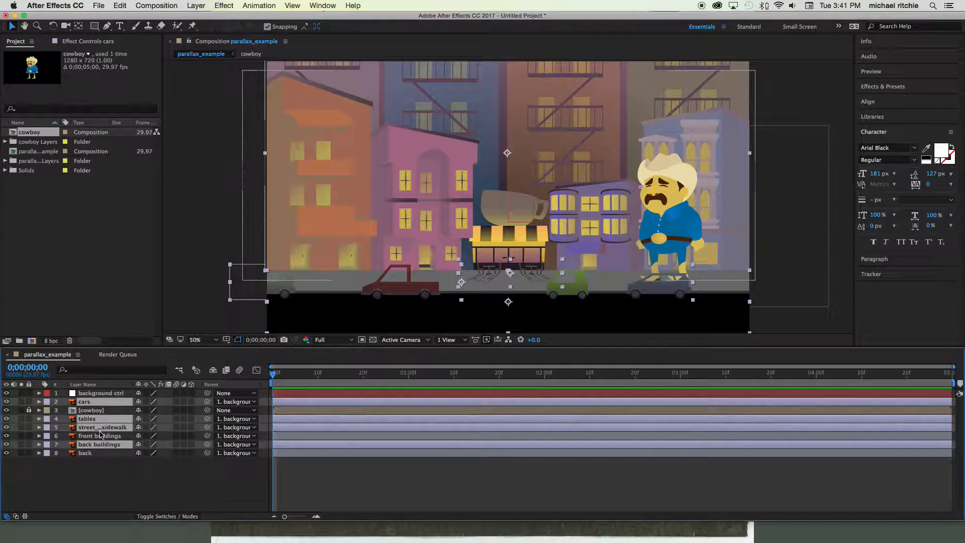
{"action": "left_click", "coordinate": [100, 436], "text": "super"}
{"action": "left_click", "coordinate": [84, 453], "text": "super"}
{"action": "key", "text": "s"}
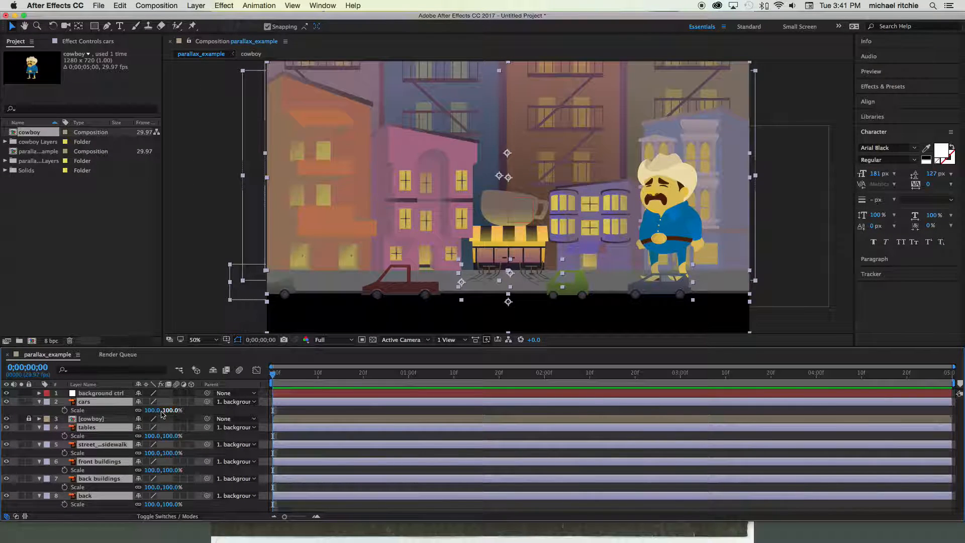
{"action": "left_click_drag", "start_coordinate": [153, 411], "coordinate": [205, 414]}
{"action": "key", "text": "super+z"}
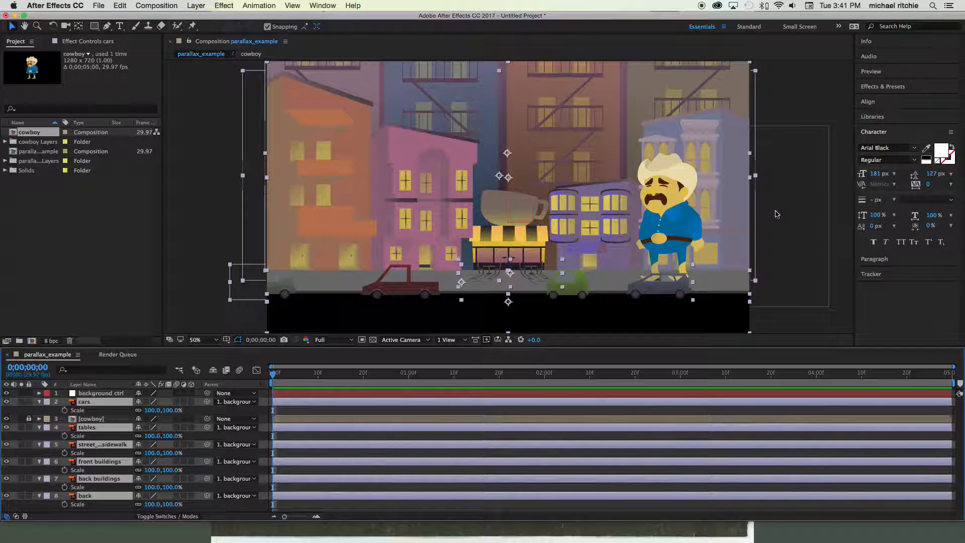
Scale the background ctrl null up to 387% and move it toward the upper left of the scene
{"action": "left_click", "coordinate": [94, 392]}
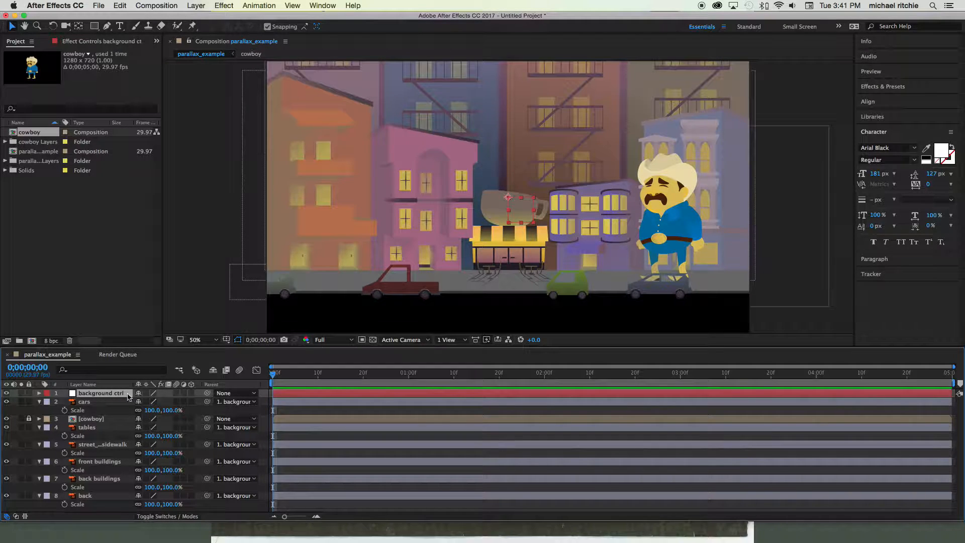
{"action": "key", "text": "s"}
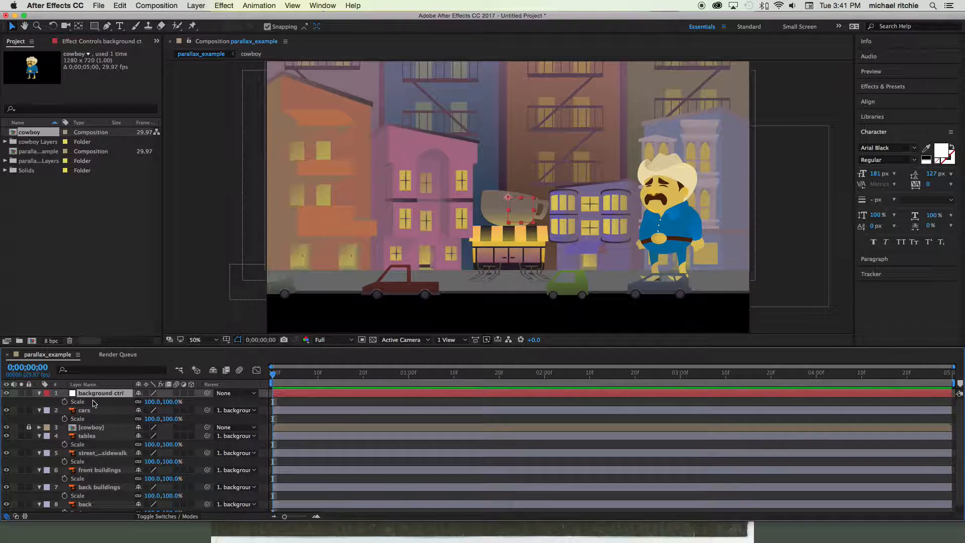
{"action": "left_click_drag", "start_coordinate": [153, 401], "coordinate": [224, 401]}
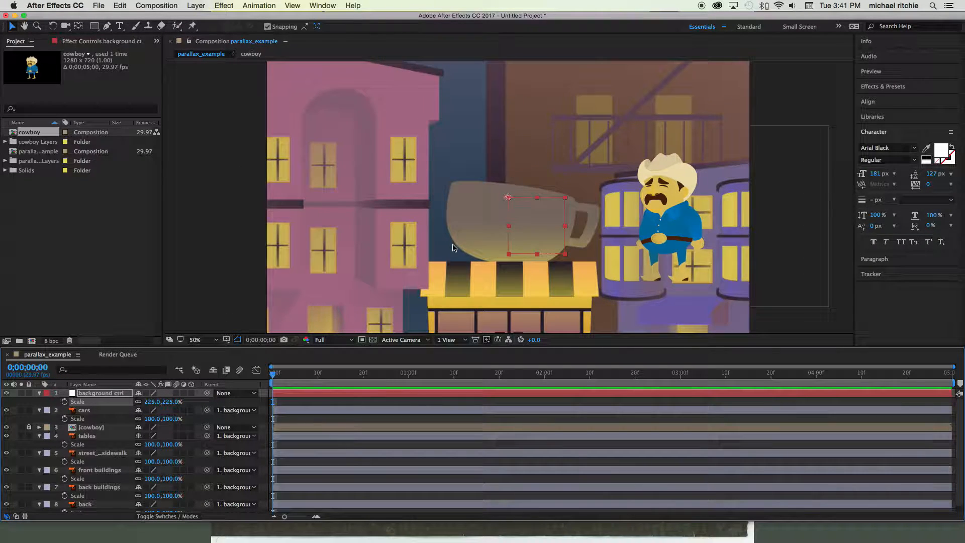
{"action": "left_click_drag", "start_coordinate": [510, 205], "coordinate": [256, 96]}
{"action": "left_click_drag", "start_coordinate": [153, 401], "coordinate": [232, 402]}
Move the background ctrl null straight up until the sidewalk and cars line up behind the cowboy's feet
{"action": "left_click_drag", "start_coordinate": [354, 193], "coordinate": [310, 125]}
{"action": "key", "text": "super+z"}
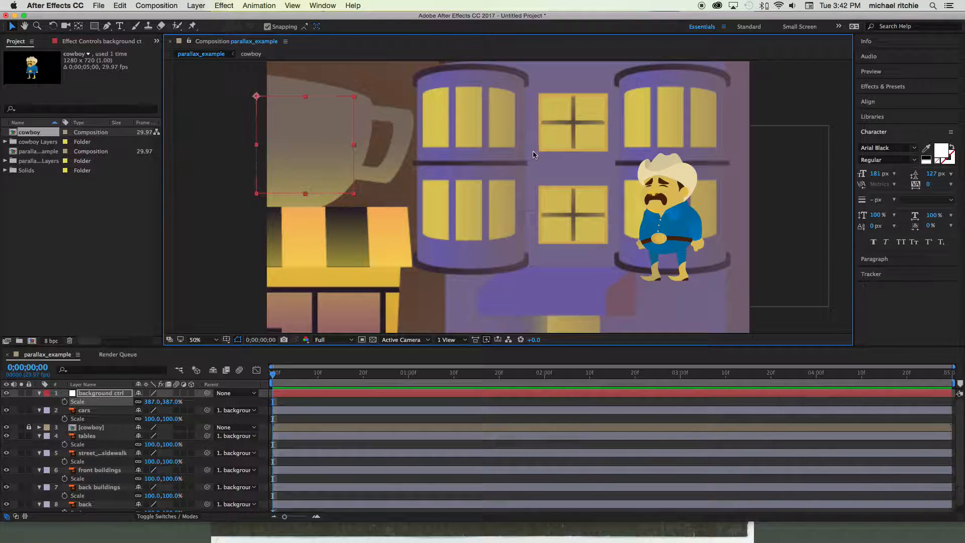
{"action": "left_click_drag", "start_coordinate": [345, 147], "coordinate": [314, 12]}
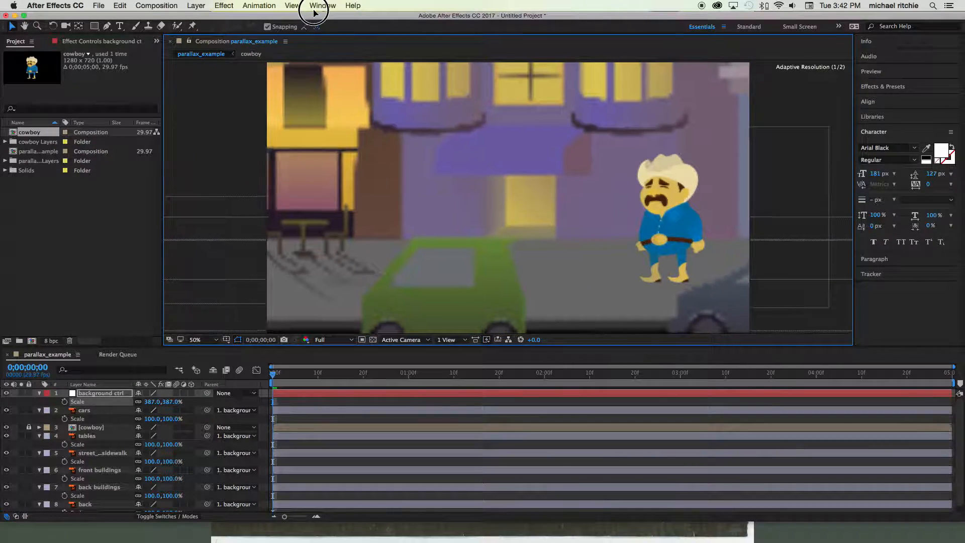
{"action": "left_click_drag", "start_coordinate": [314, 12], "coordinate": [317, 6]}
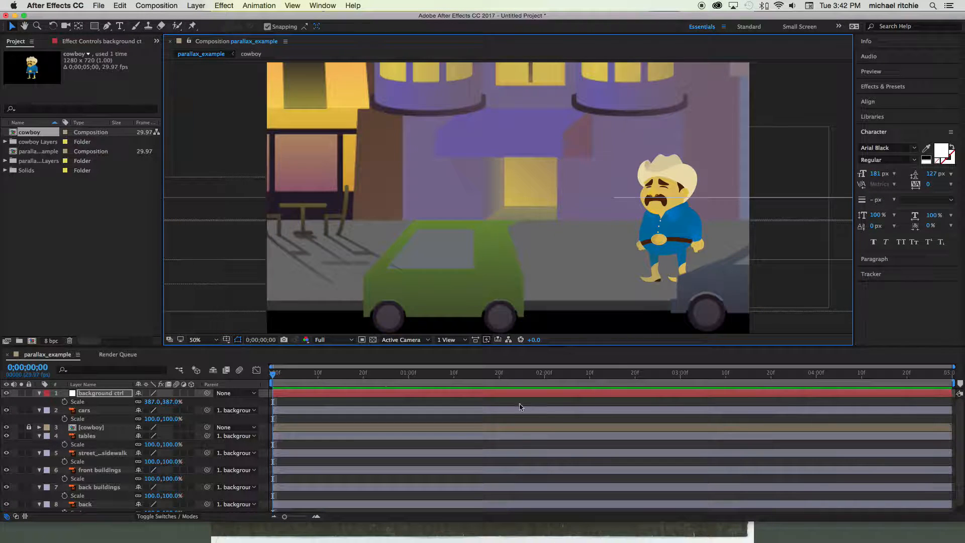
Set the background ctrl null's Scale to 400%
{"action": "left_click", "coordinate": [153, 401]}
{"action": "type", "text": "40"}
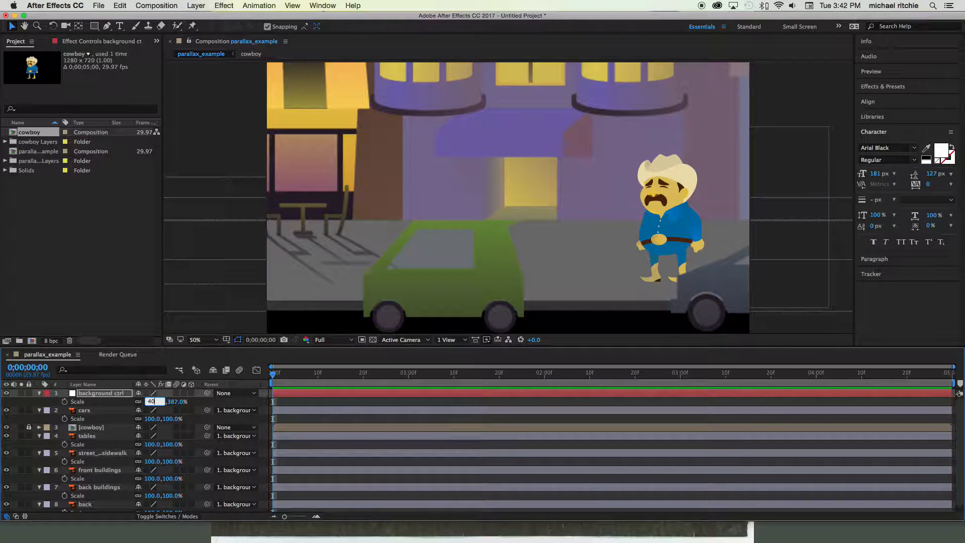
{"action": "type", "text": "0"}
{"action": "key", "text": "Return"}
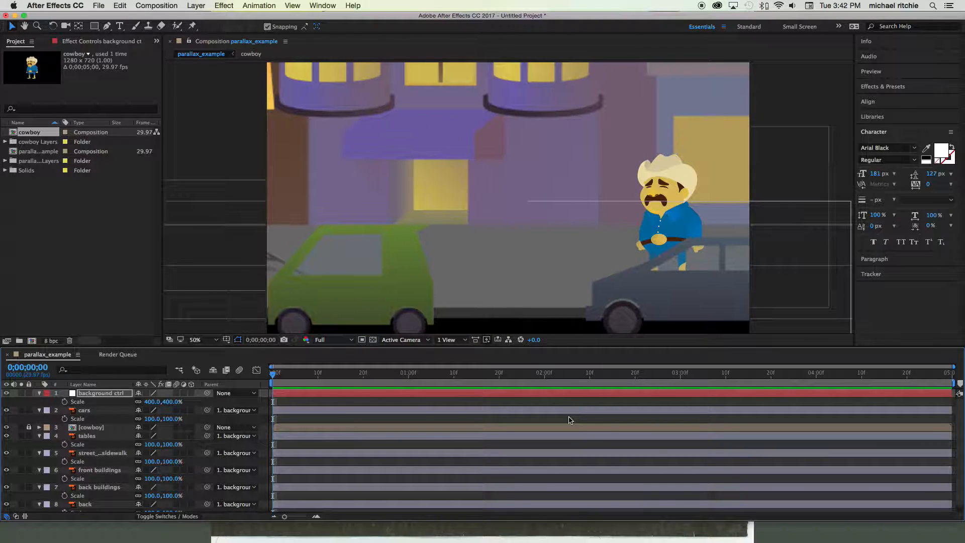
Move the background ctrl null left until the blue storefront sits behind the cowboy and the grey car is clear of him
{"action": "key", "text": "comma"}
{"action": "key", "text": "comma"}
{"action": "key", "text": "comma"}
{"action": "key", "text": "comma"}
{"action": "key", "text": "period"}
{"action": "left_click", "coordinate": [403, 133]}
{"action": "left_click_drag", "start_coordinate": [403, 133], "coordinate": [350, 134]}
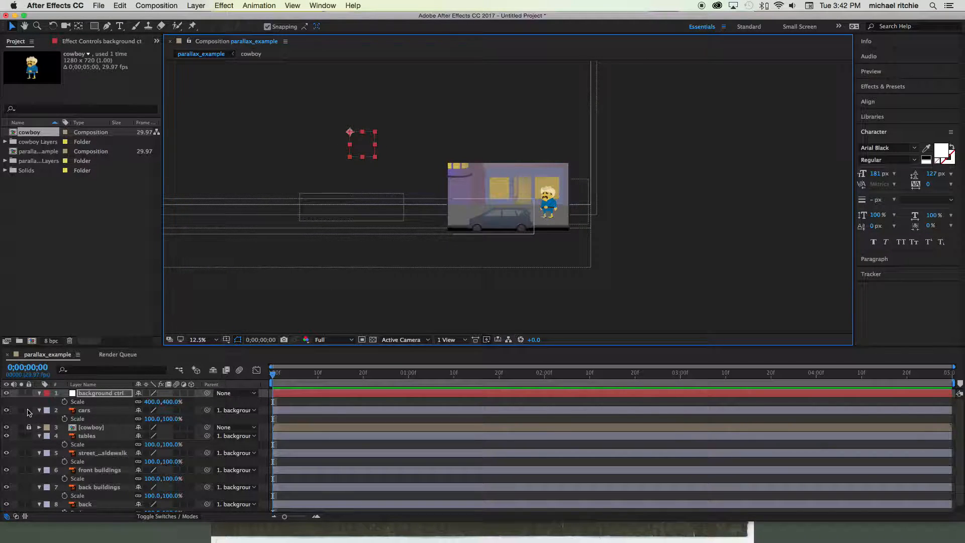
Lock the cars, tables, street and sidewalk, front buildings, back buildings and back layers, and collapse the background ctrl null's properties
{"action": "left_click", "coordinate": [29, 411]}
{"action": "left_click", "coordinate": [29, 436]}
{"action": "left_click", "coordinate": [30, 453]}
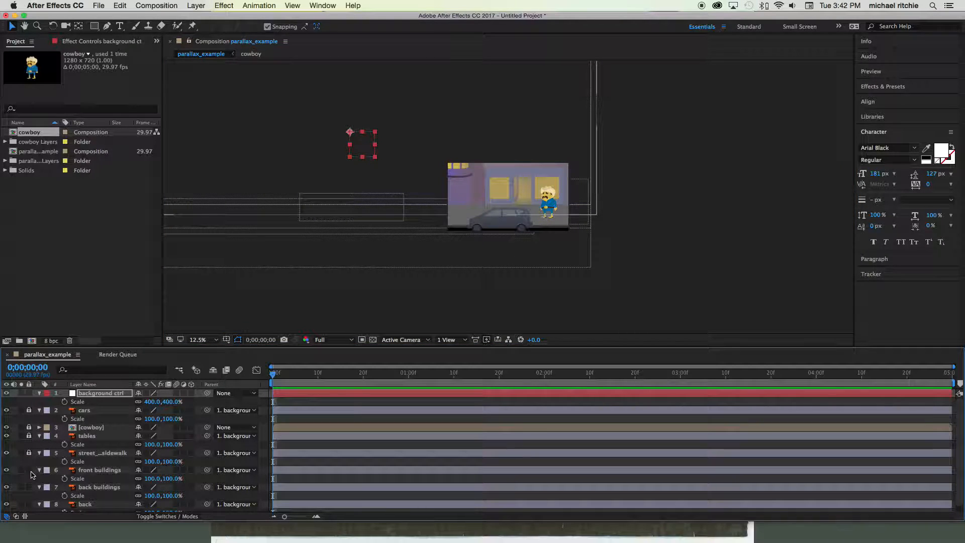
{"action": "left_click", "coordinate": [28, 487]}
{"action": "scroll", "coordinate": [29, 490], "scroll_direction": "down", "scroll_amount": 1}
{"action": "left_click", "coordinate": [28, 498]}
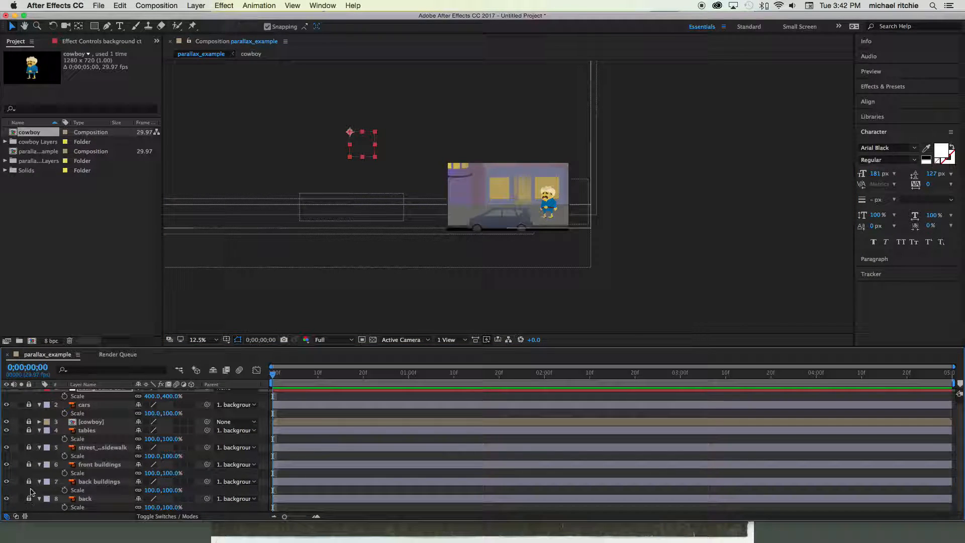
{"action": "scroll", "coordinate": [24, 406], "scroll_direction": "up", "scroll_amount": 1}
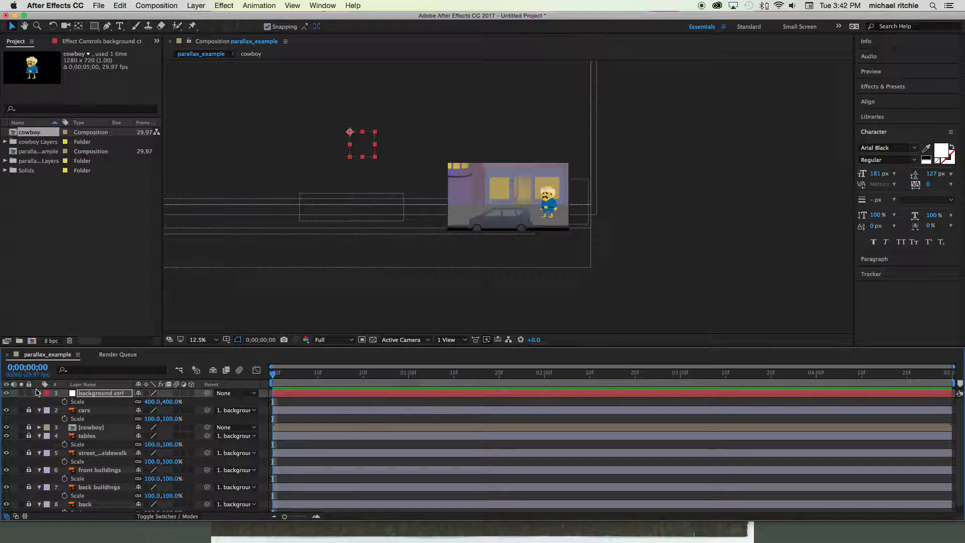
{"action": "left_click", "coordinate": [39, 393]}
Unlock the cowboy layer and open its nested composition
{"action": "key", "text": "period"}
{"action": "key", "text": "period"}
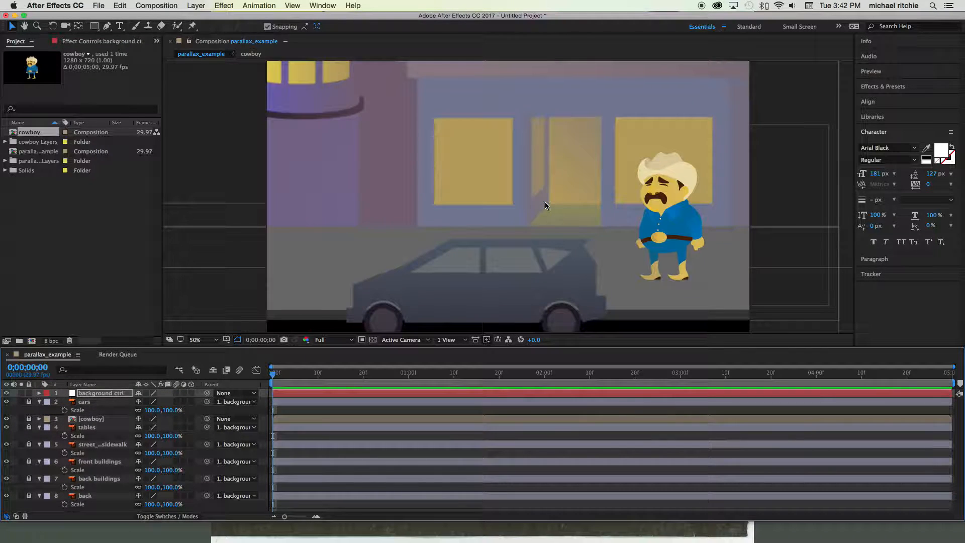
{"action": "key", "text": "comma"}
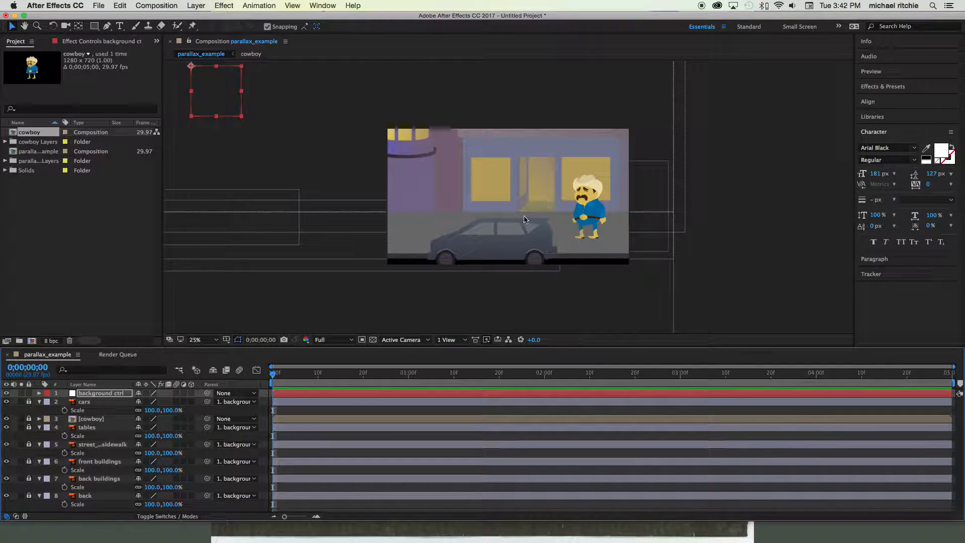
{"action": "left_click", "coordinate": [73, 419]}
{"action": "left_click", "coordinate": [27, 418]}
{"action": "double_click", "coordinate": [82, 420]}
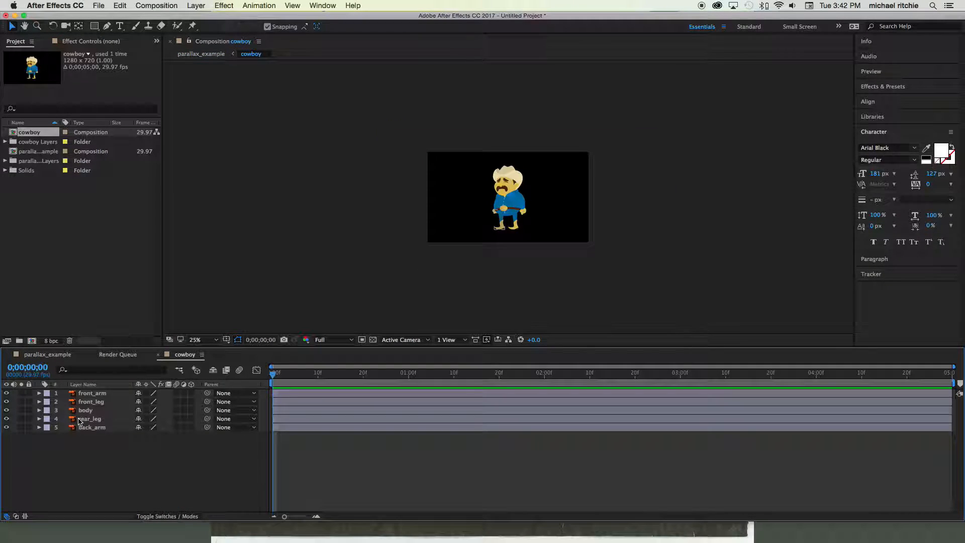
{"action": "scroll", "coordinate": [530, 209], "scroll_direction": "up", "scroll_amount": 4}
{"action": "scroll", "coordinate": [531, 208], "scroll_direction": "down", "scroll_amount": 2}
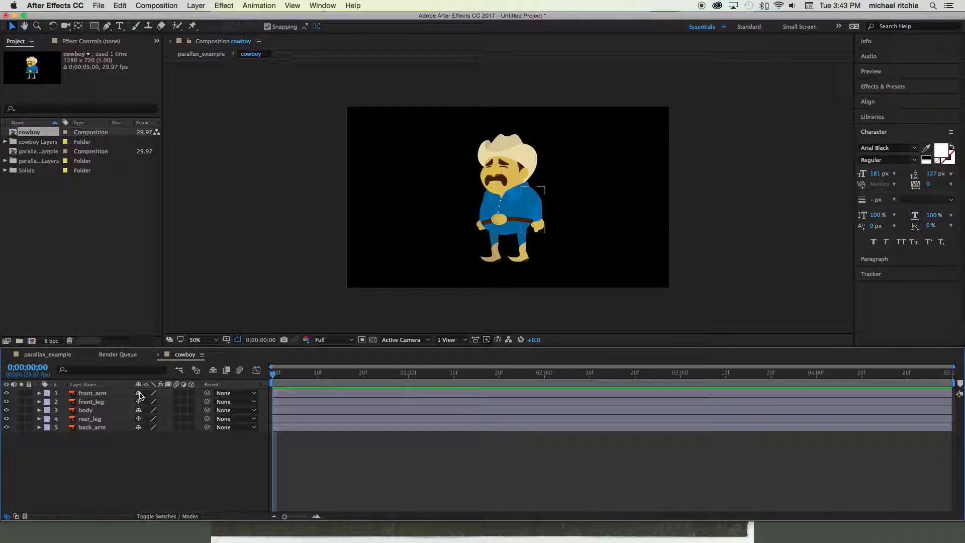
Parent the front_arm and back_arm layers to the body layer
{"action": "left_click", "coordinate": [102, 394]}
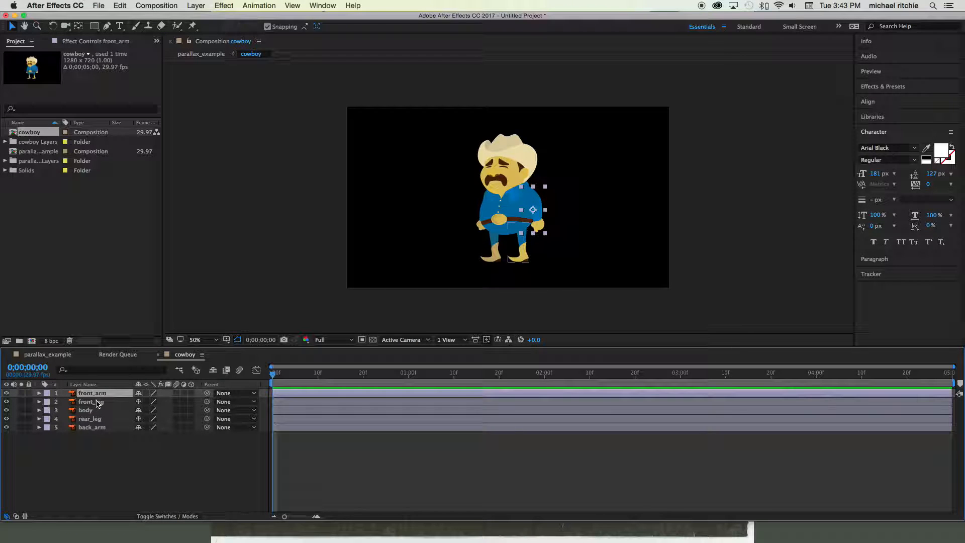
{"action": "left_click", "coordinate": [97, 402], "text": "shift"}
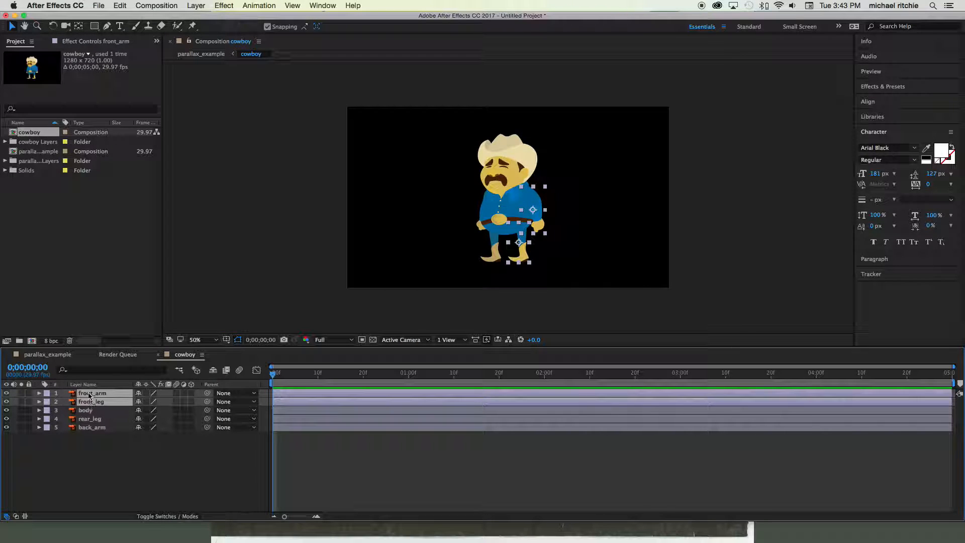
{"action": "left_click", "coordinate": [97, 463]}
{"action": "left_click", "coordinate": [92, 419]}
{"action": "left_click", "coordinate": [93, 428]}
{"action": "left_click", "coordinate": [90, 393], "text": "super"}
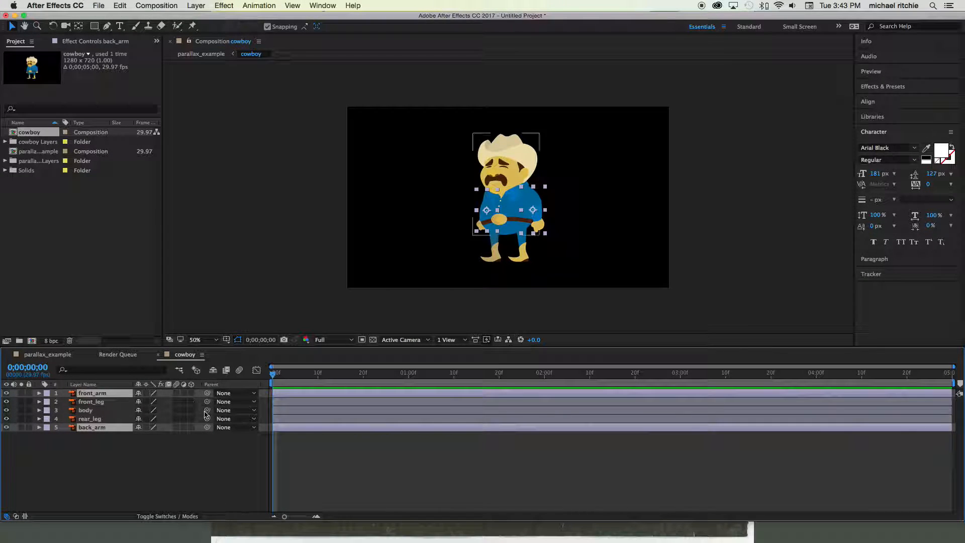
{"action": "left_click_drag", "start_coordinate": [207, 393], "coordinate": [103, 411]}
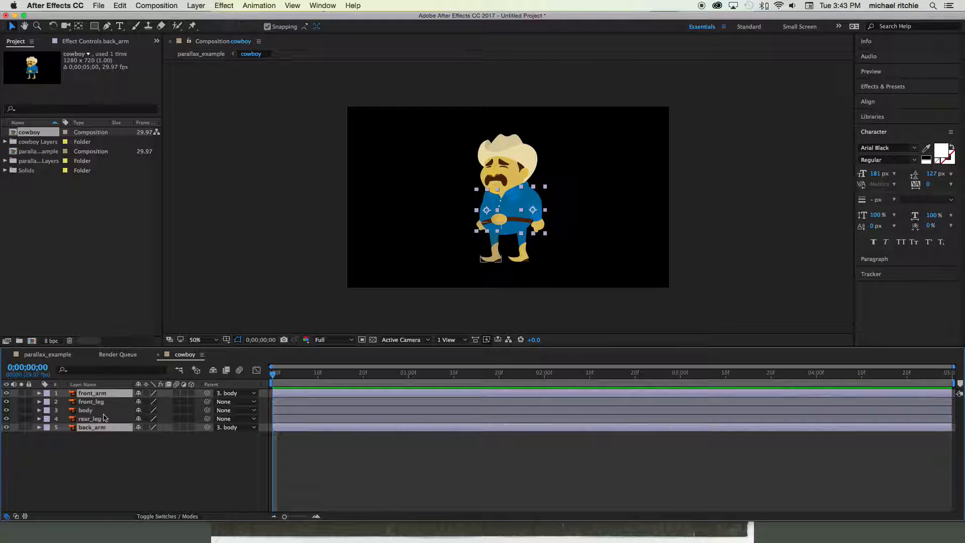
Reveal the body layer's Rotation property and test how the body rotates around its central anchor point
{"action": "left_click", "coordinate": [100, 411]}
{"action": "key", "text": "r"}
{"action": "left_click_drag", "start_coordinate": [154, 423], "coordinate": [128, 418]}
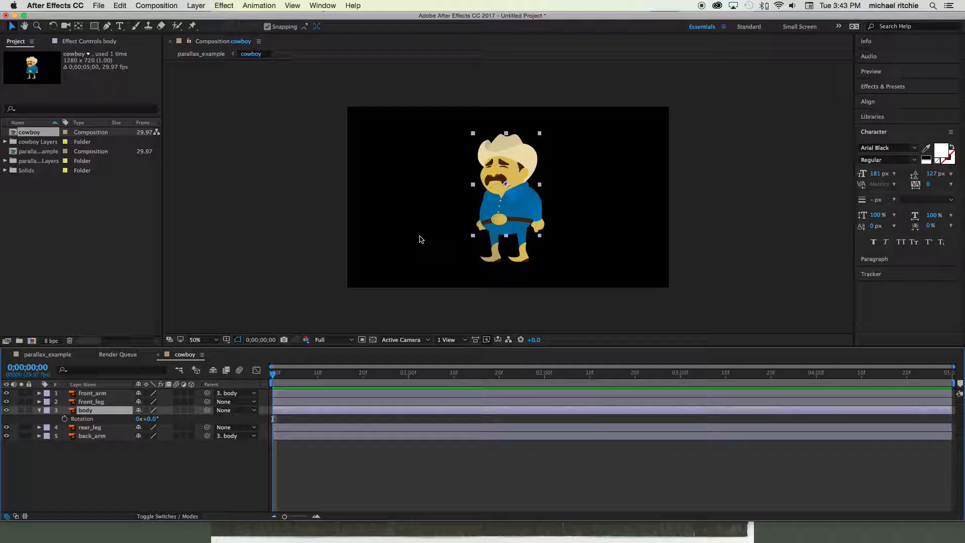
Move the body layer's anchor point down to the hips with the Pan Behind tool, with snapping turned off
{"action": "scroll", "coordinate": [461, 213], "scroll_direction": "up", "scroll_amount": 2}
{"action": "scroll", "coordinate": [461, 214], "scroll_direction": "down", "scroll_amount": 2}
{"action": "scroll", "coordinate": [462, 214], "scroll_direction": "up", "scroll_amount": 1}
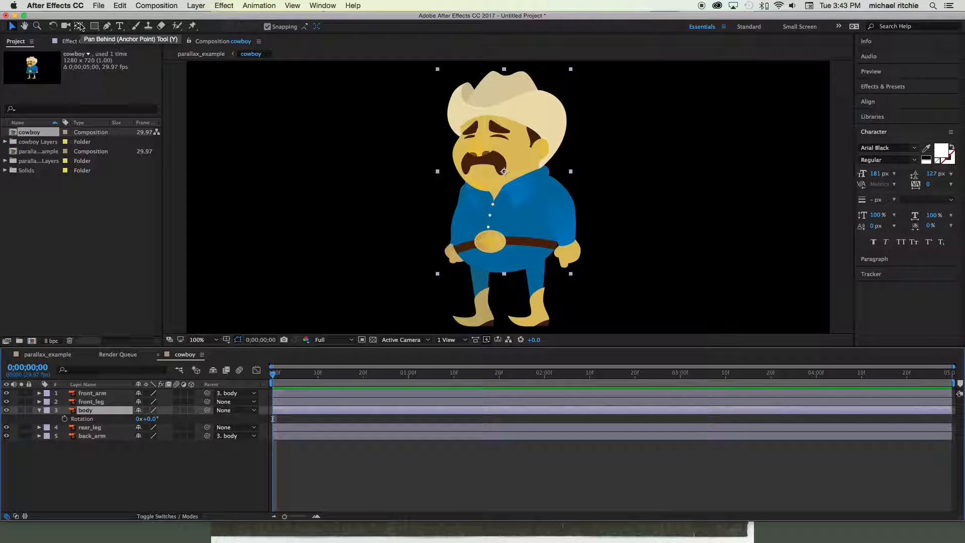
{"action": "left_click", "coordinate": [79, 26]}
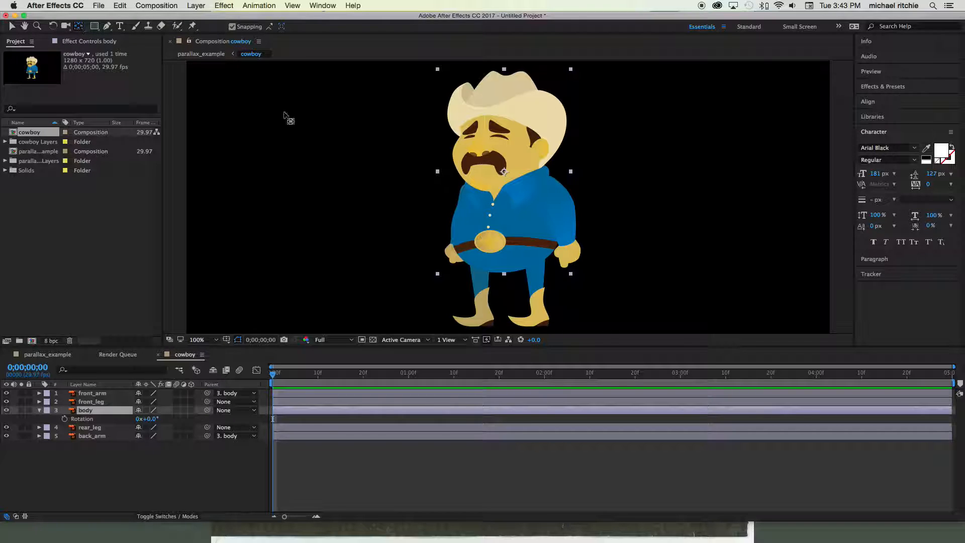
{"action": "left_click_drag", "start_coordinate": [505, 174], "coordinate": [528, 260]}
{"action": "key", "text": "period"}
{"action": "left_click", "coordinate": [232, 26]}
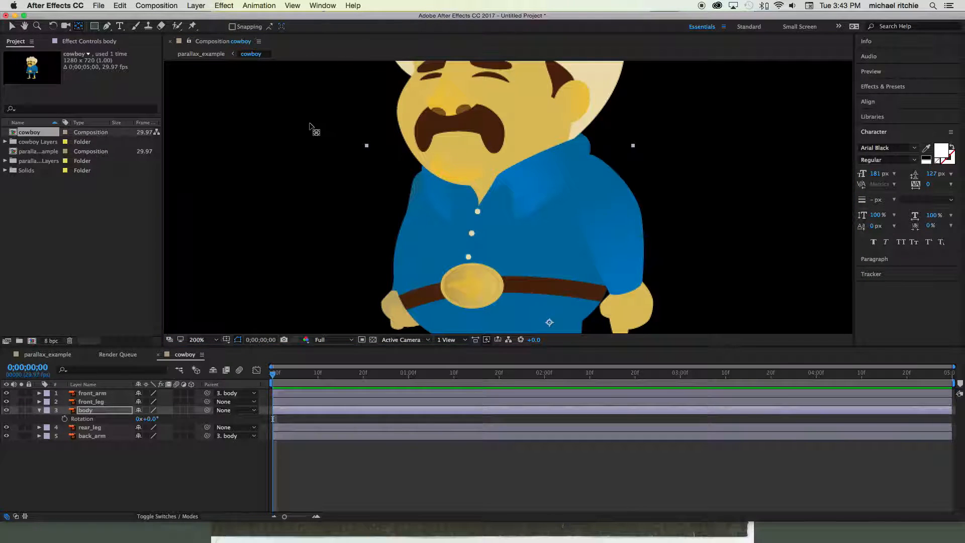
{"action": "left_click_drag", "start_coordinate": [365, 202], "coordinate": [353, 139]}
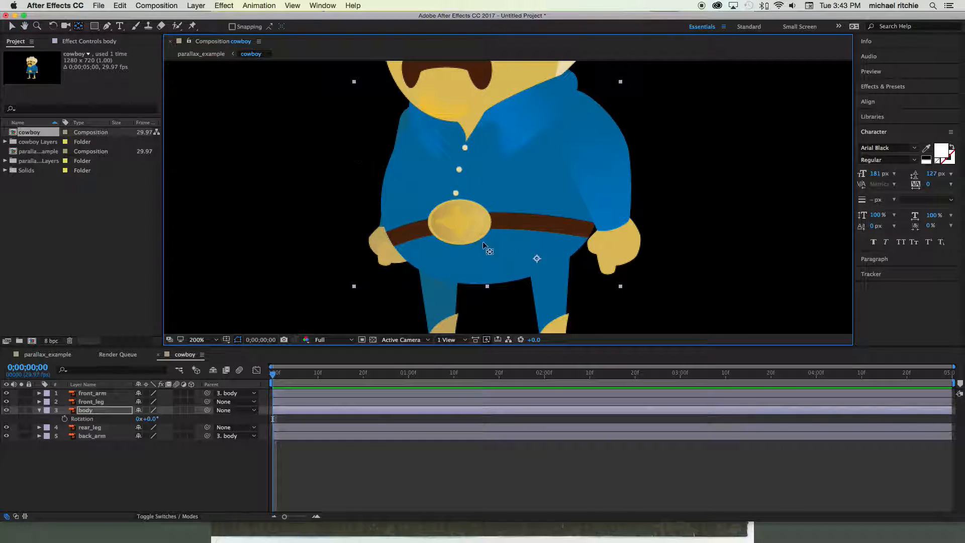
{"action": "left_click_drag", "start_coordinate": [521, 260], "coordinate": [525, 258]}
Test the body's rotation, undo it, and shift the body's anchor point slightly right toward the front hip
{"action": "mouse_move", "coordinate": [154, 421]}
{"action": "left_mouse_down"}
{"action": "mouse_move", "coordinate": [167, 420]}
{"action": "mouse_move", "coordinate": [138, 417]}
{"action": "mouse_move", "coordinate": [166, 419]}
{"action": "left_mouse_up"}
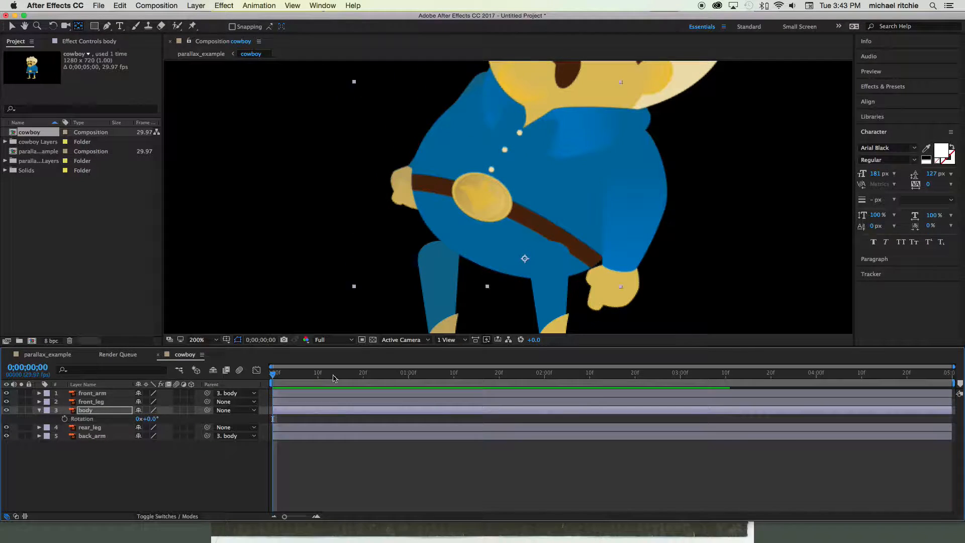
{"action": "key", "text": "super+z"}
{"action": "left_click_drag", "start_coordinate": [533, 262], "coordinate": [541, 259]}
{"action": "scroll", "coordinate": [540, 258], "scroll_direction": "up", "scroll_amount": 2}
{"action": "scroll", "coordinate": [373, 243], "scroll_direction": "down", "scroll_amount": 4}
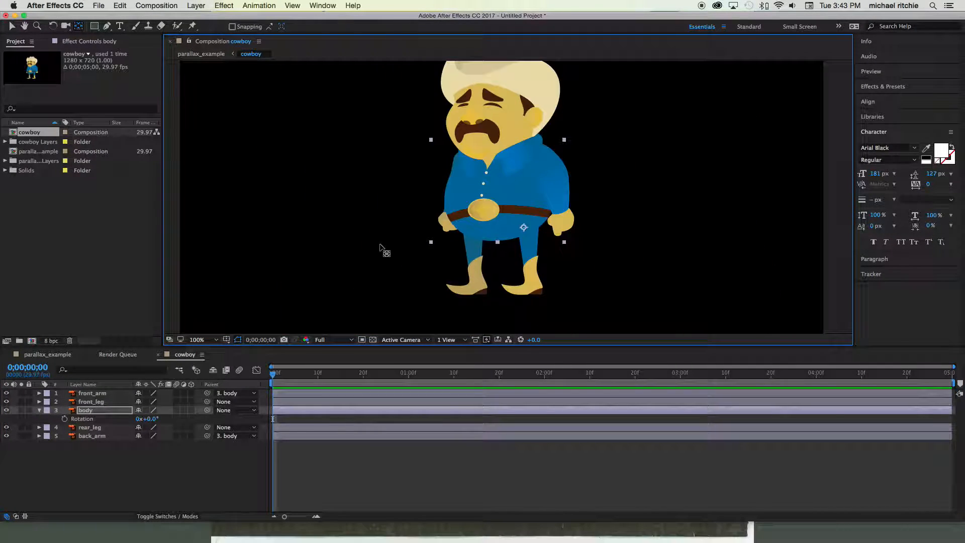
Test the body's rotation again, undo it, and fine-tune its anchor point just above the front leg
{"action": "mouse_move", "coordinate": [152, 421]}
{"action": "left_mouse_down"}
{"action": "mouse_move", "coordinate": [142, 420]}
{"action": "mouse_move", "coordinate": [161, 422]}
{"action": "mouse_move", "coordinate": [138, 423]}
{"action": "mouse_move", "coordinate": [161, 422]}
{"action": "left_mouse_up"}
{"action": "key", "text": "super+z"}
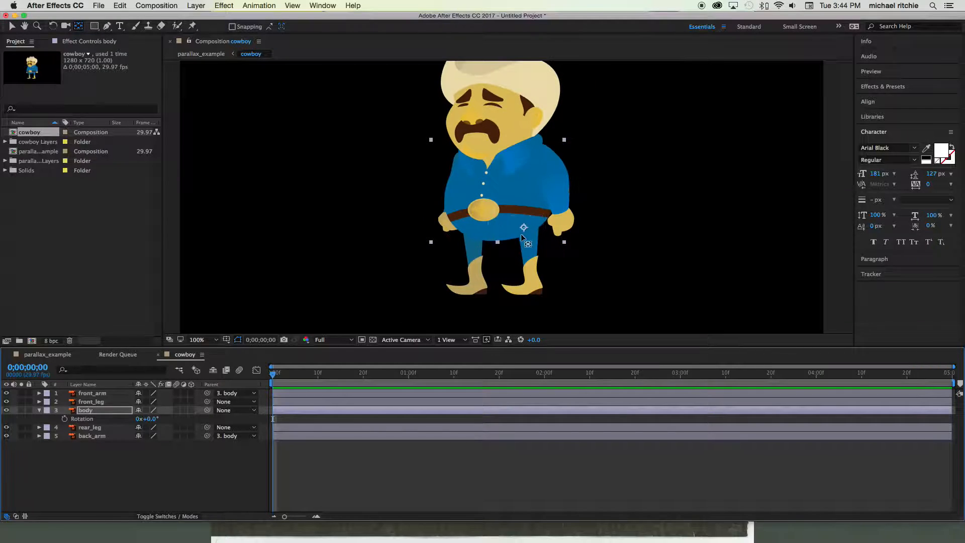
{"action": "left_click_drag", "start_coordinate": [524, 227], "coordinate": [529, 226]}
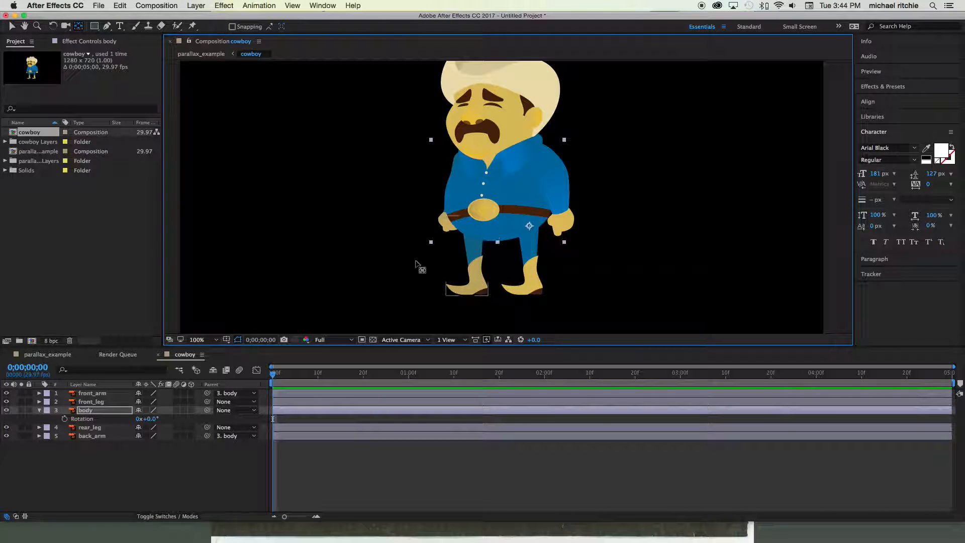
{"action": "left_click_drag", "start_coordinate": [146, 423], "coordinate": [169, 422]}
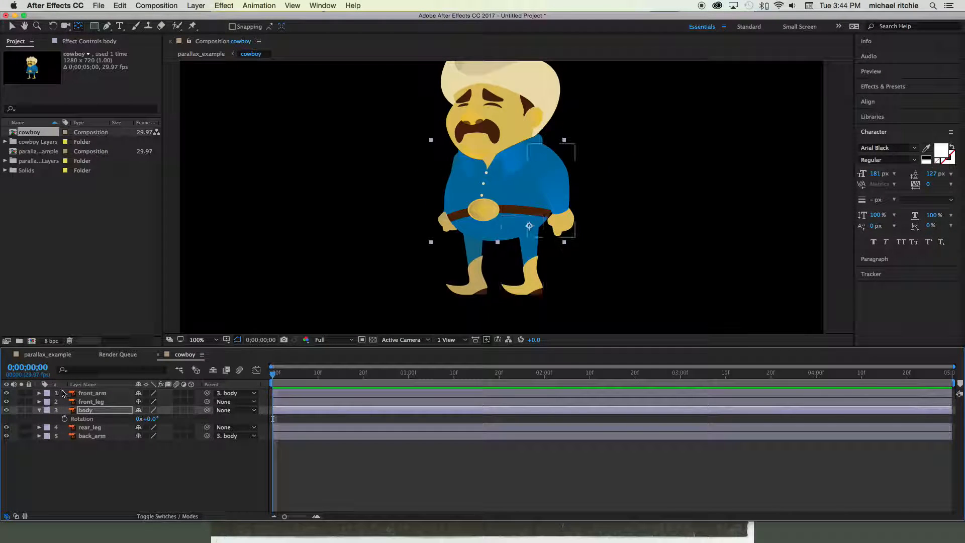
Move the front_leg layer's anchor point to the rounded top of the leg, hiding the body layer while positioning it
{"action": "left_click", "coordinate": [92, 401]}
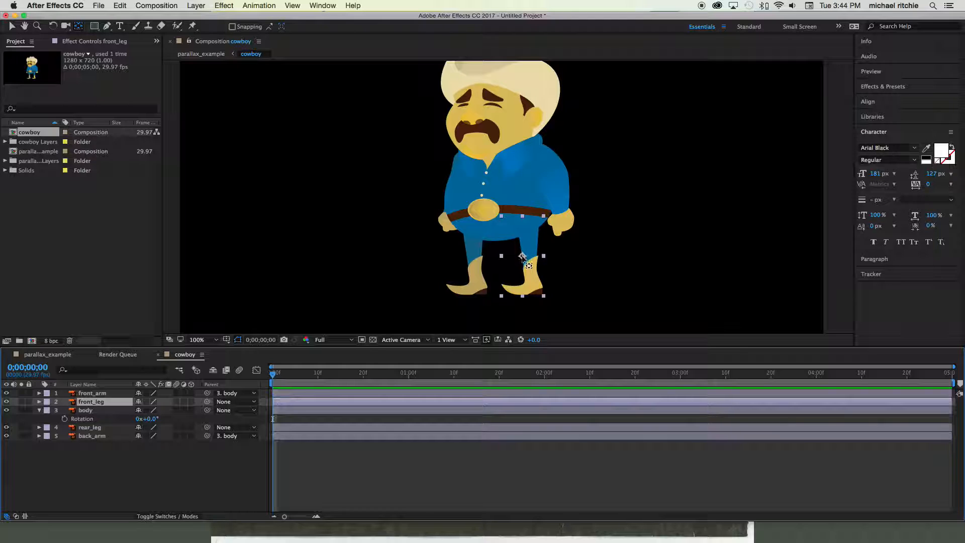
{"action": "left_click_drag", "start_coordinate": [523, 257], "coordinate": [528, 222]}
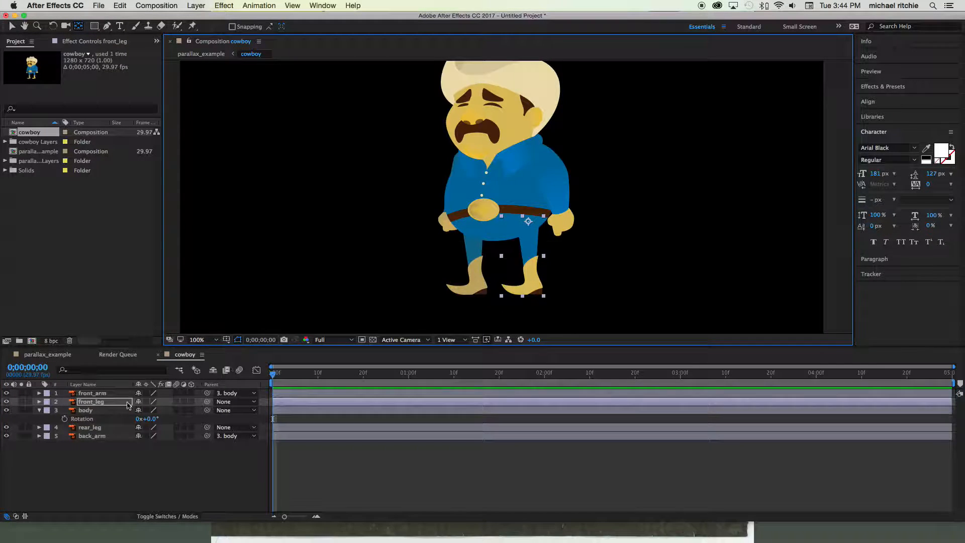
{"action": "left_click", "coordinate": [6, 410]}
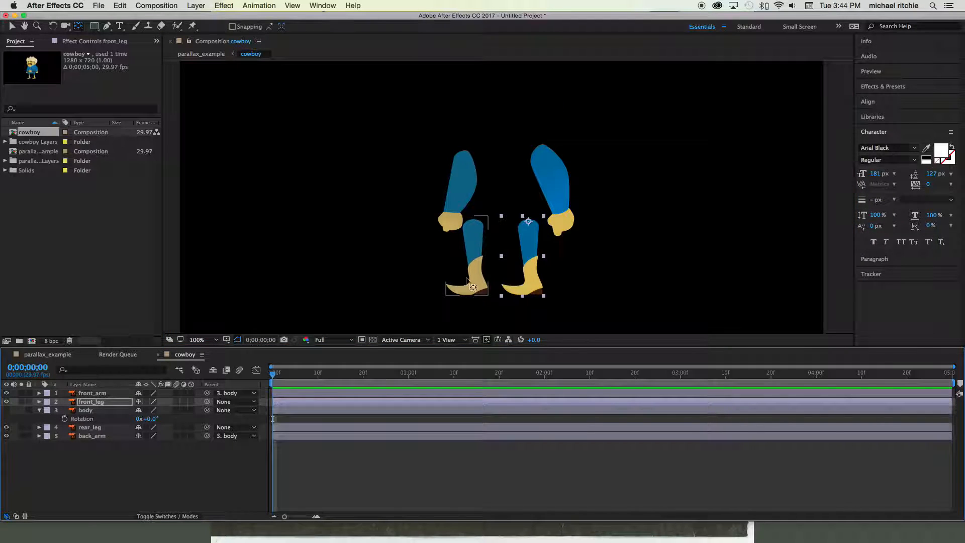
{"action": "key", "text": "period"}
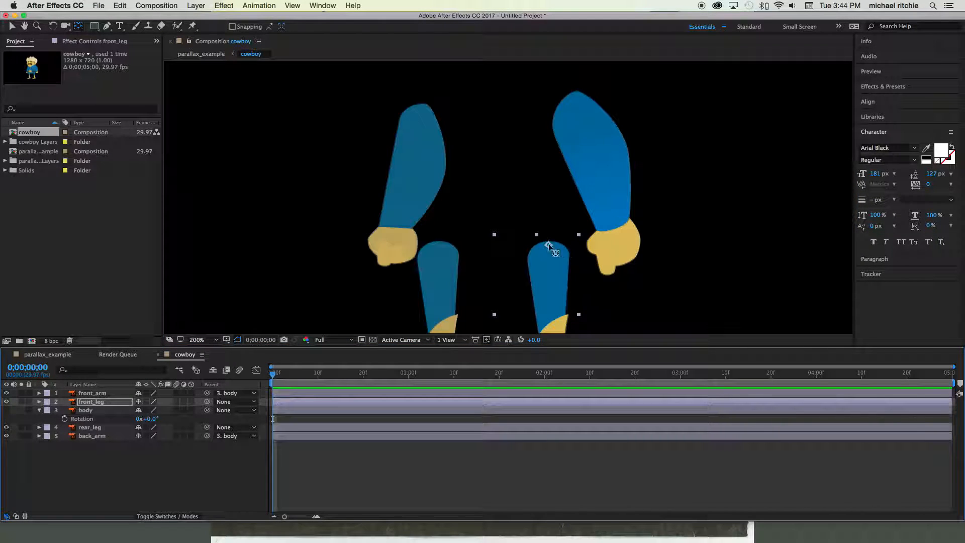
{"action": "left_click_drag", "start_coordinate": [547, 245], "coordinate": [547, 254]}
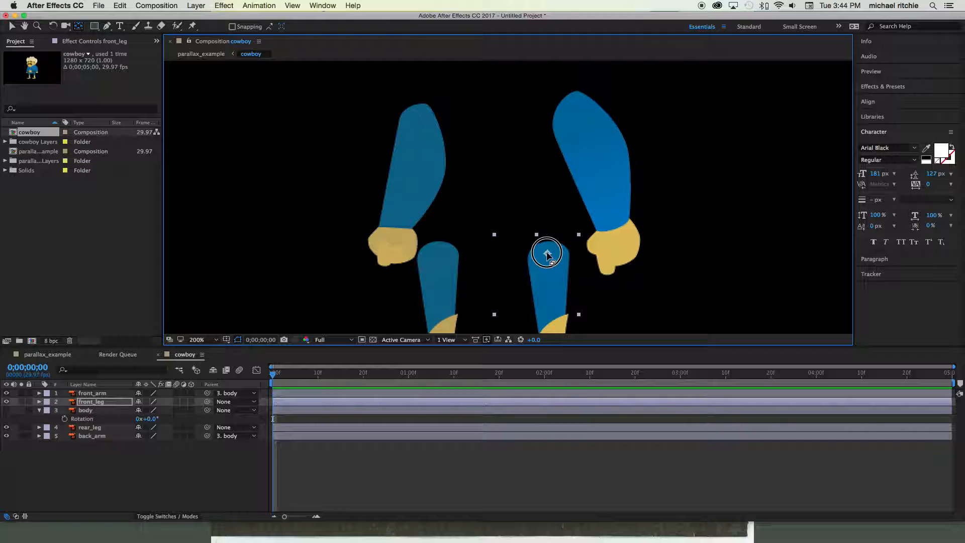
{"action": "left_click_drag", "start_coordinate": [548, 254], "coordinate": [549, 254]}
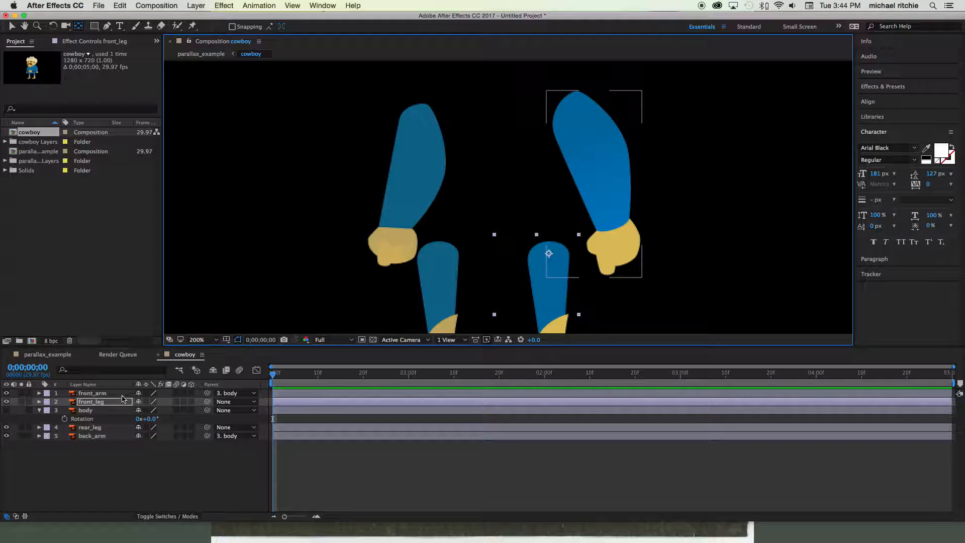
{"action": "left_click", "coordinate": [7, 410]}
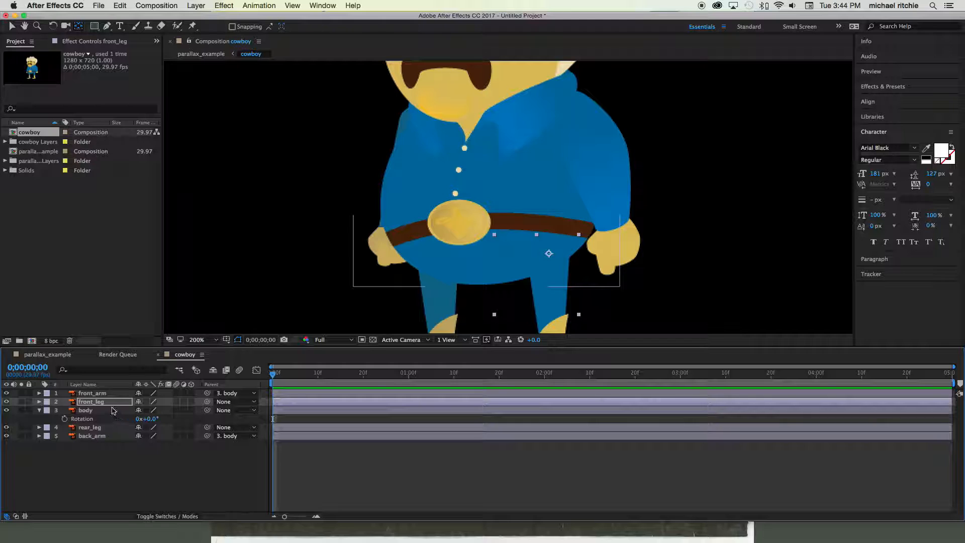
Reveal front_leg's Rotation to test the leg's swing, undo the rotation, and shift its anchor point slightly right
{"action": "key", "text": "r"}
{"action": "left_click_drag", "start_coordinate": [153, 412], "coordinate": [125, 416]}
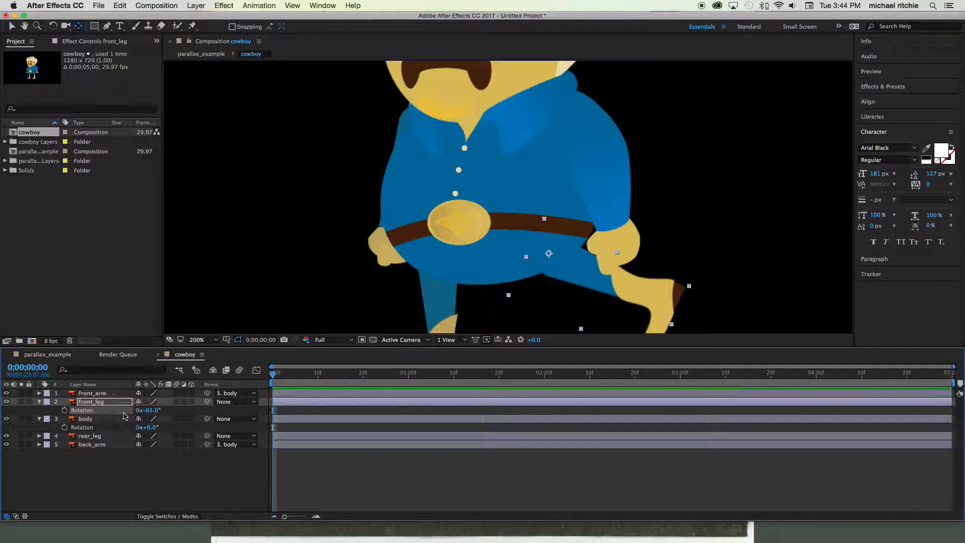
{"action": "key", "text": "super+z"}
{"action": "left_click_drag", "start_coordinate": [549, 253], "coordinate": [559, 253]}
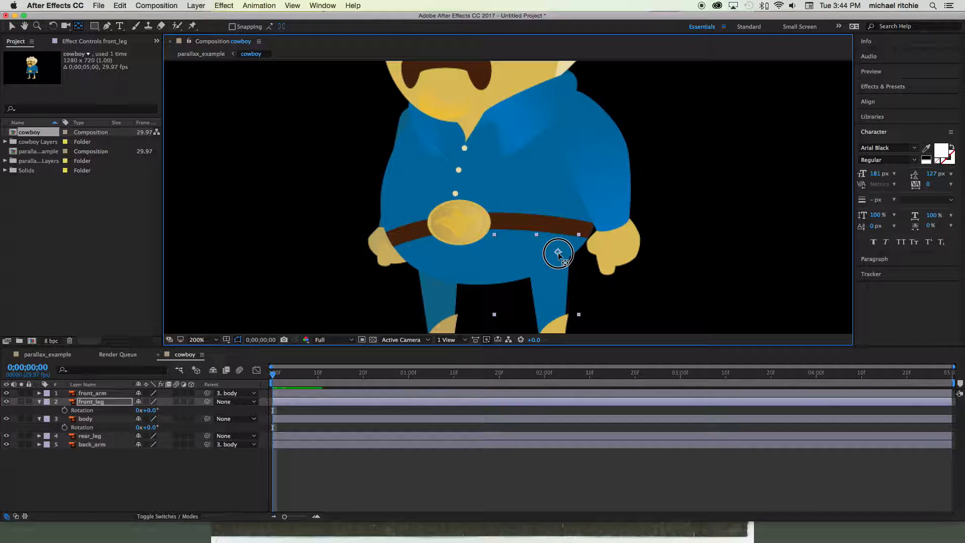
{"action": "mouse_move", "coordinate": [151, 410]}
{"action": "left_mouse_down"}
{"action": "mouse_move", "coordinate": [188, 416]}
{"action": "mouse_move", "coordinate": [129, 403]}
{"action": "mouse_move", "coordinate": [184, 415]}
{"action": "mouse_move", "coordinate": [152, 413]}
{"action": "left_mouse_up"}
Move the rear_leg layer's anchor point up to the hip, below the belt buckle
{"action": "left_click_drag", "start_coordinate": [315, 297], "coordinate": [316, 232]}
{"action": "left_click", "coordinate": [97, 437]}
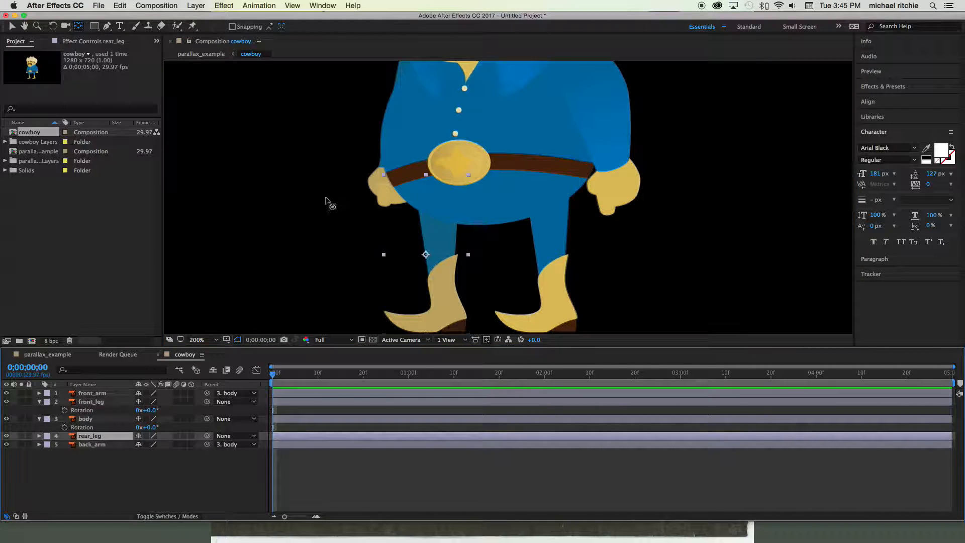
{"action": "left_click_drag", "start_coordinate": [428, 254], "coordinate": [436, 190]}
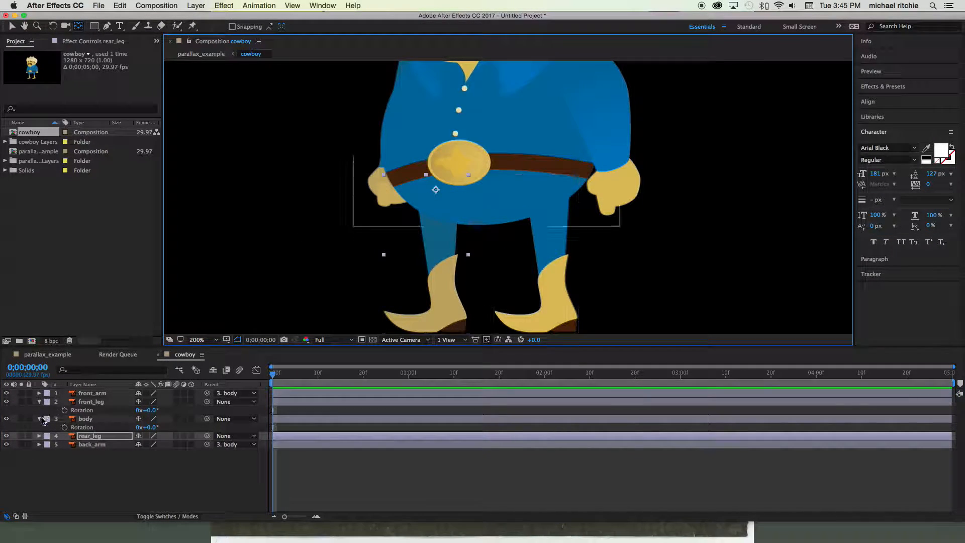
Center rear_leg's anchor point in the leg's rounded top with the body layer hidden, show the body again, and test the leg's rotation, undoing it
{"action": "left_click", "coordinate": [6, 419]}
{"action": "left_click_drag", "start_coordinate": [435, 192], "coordinate": [440, 193]}
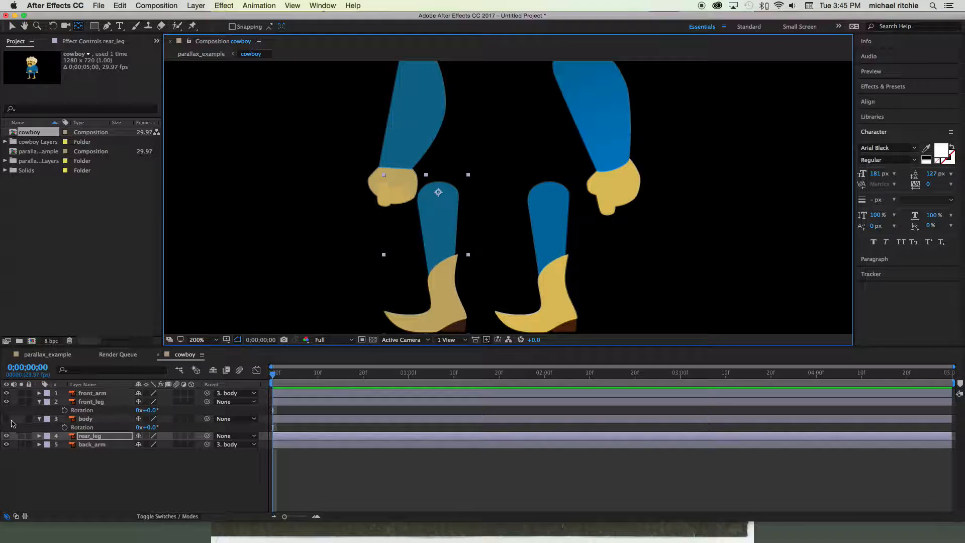
{"action": "left_click", "coordinate": [6, 419]}
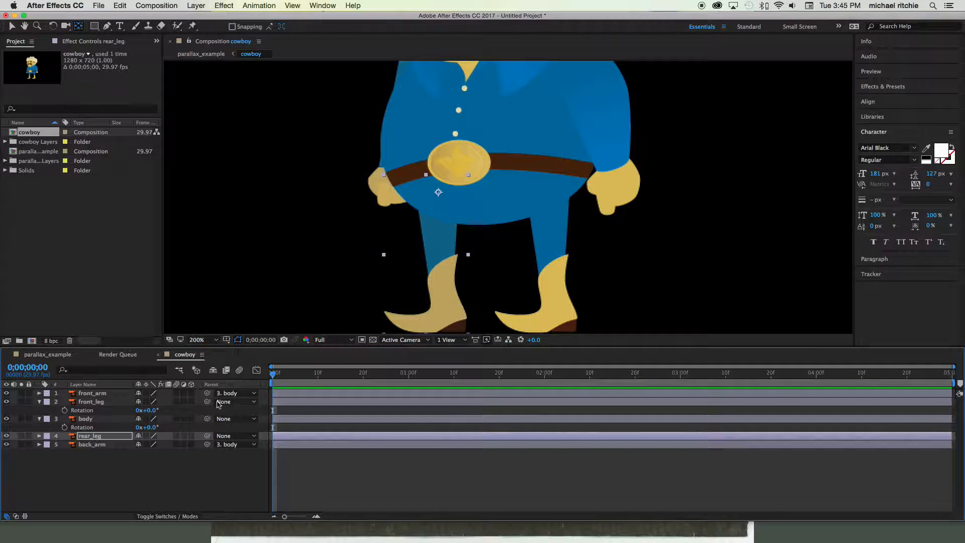
{"action": "key", "text": "r"}
{"action": "left_click_drag", "start_coordinate": [151, 446], "coordinate": [129, 418]}
{"action": "key", "text": "super+z"}
Move the front_arm layer's anchor point up to the shoulder and reveal its Rotation to test the arm's swing
{"action": "key", "text": "space"}
{"action": "left_click_drag", "start_coordinate": [474, 172], "coordinate": [404, 273]}
{"action": "left_click_drag", "start_coordinate": [436, 218], "coordinate": [451, 191]}
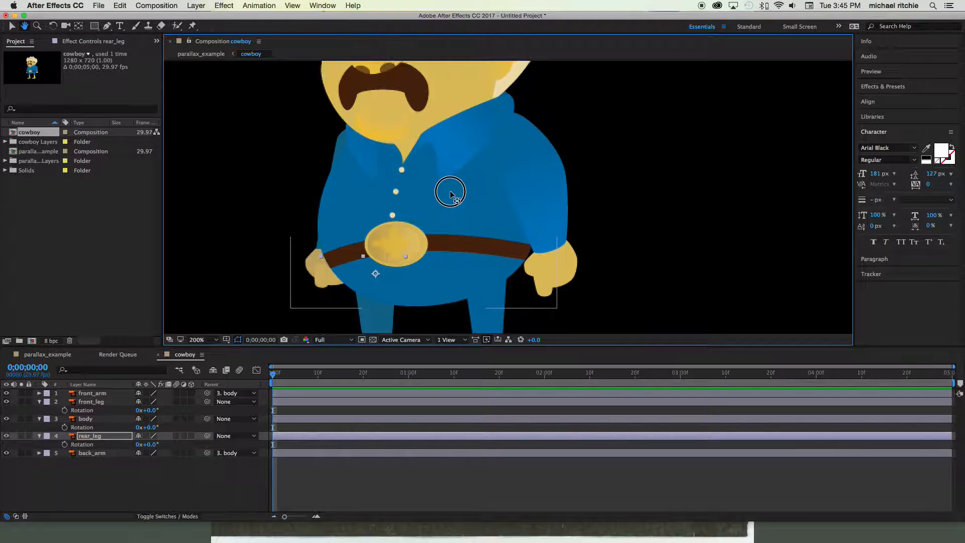
{"action": "left_click", "coordinate": [96, 394]}
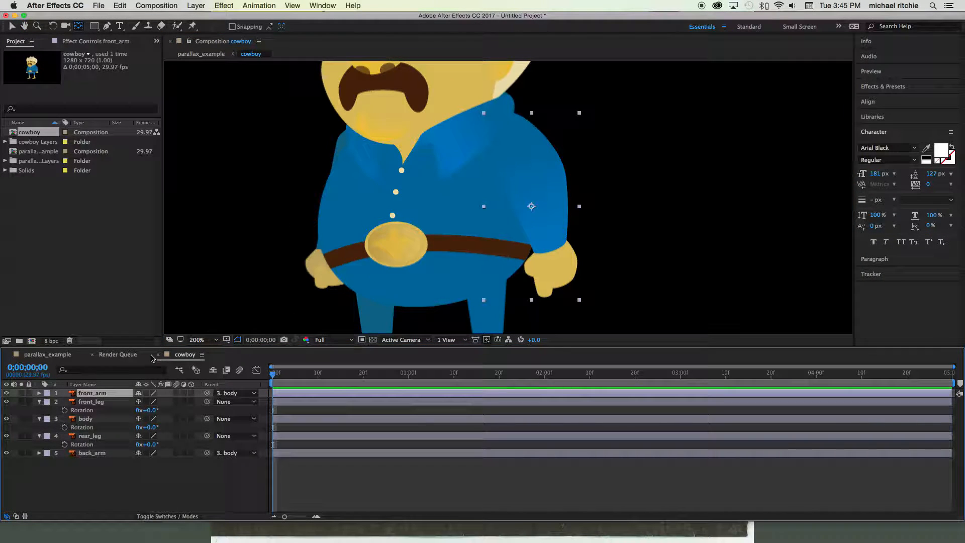
{"action": "left_click_drag", "start_coordinate": [531, 206], "coordinate": [518, 125]}
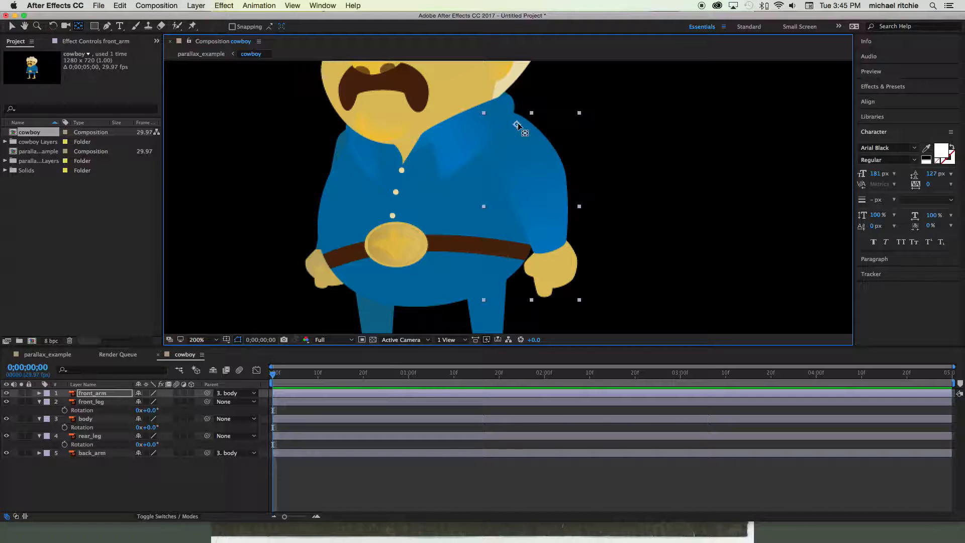
{"action": "key", "text": "r"}
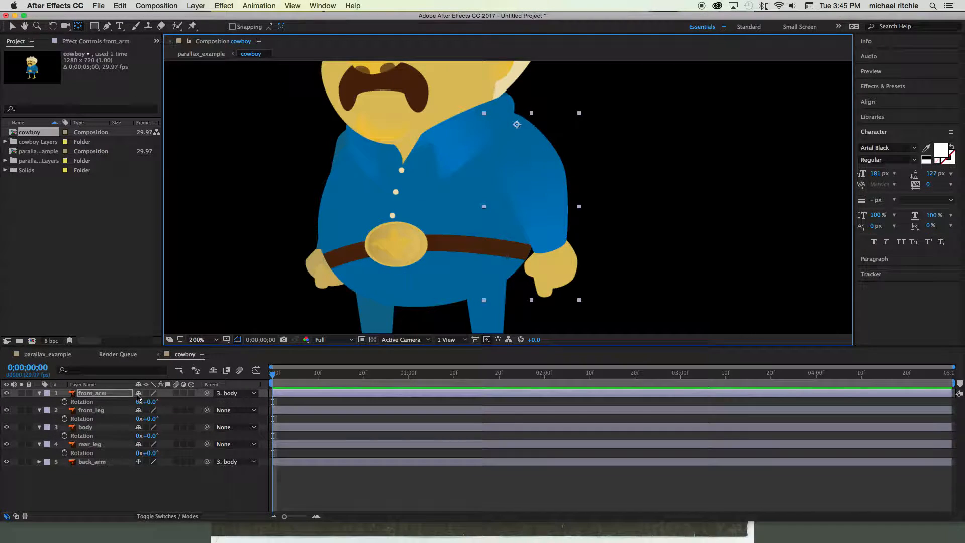
{"action": "left_click_drag", "start_coordinate": [153, 406], "coordinate": [176, 400]}
Move back_arm's anchor point to the shoulder, hiding the body layer to refine it, and test the arm's rotation, undoing it
{"action": "left_click", "coordinate": [90, 461]}
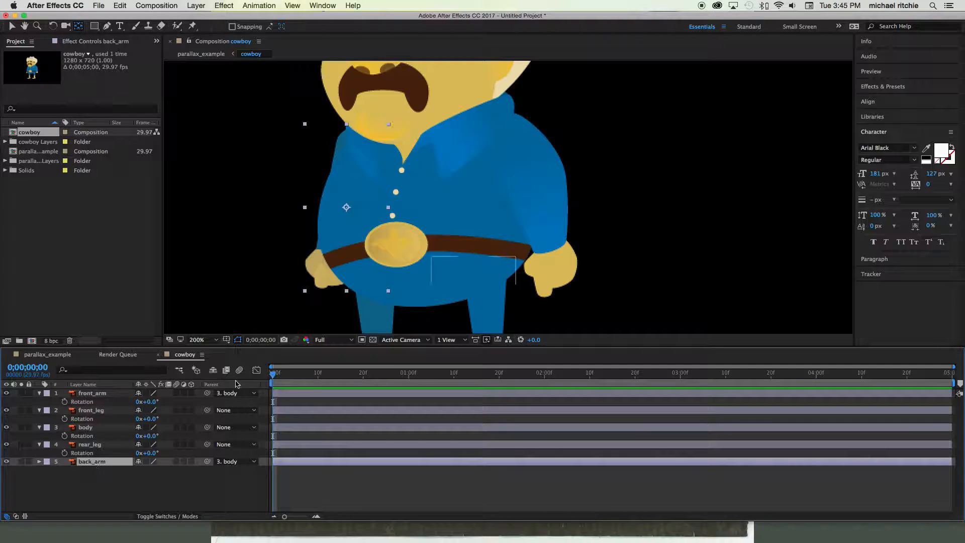
{"action": "left_click_drag", "start_coordinate": [347, 208], "coordinate": [355, 143]}
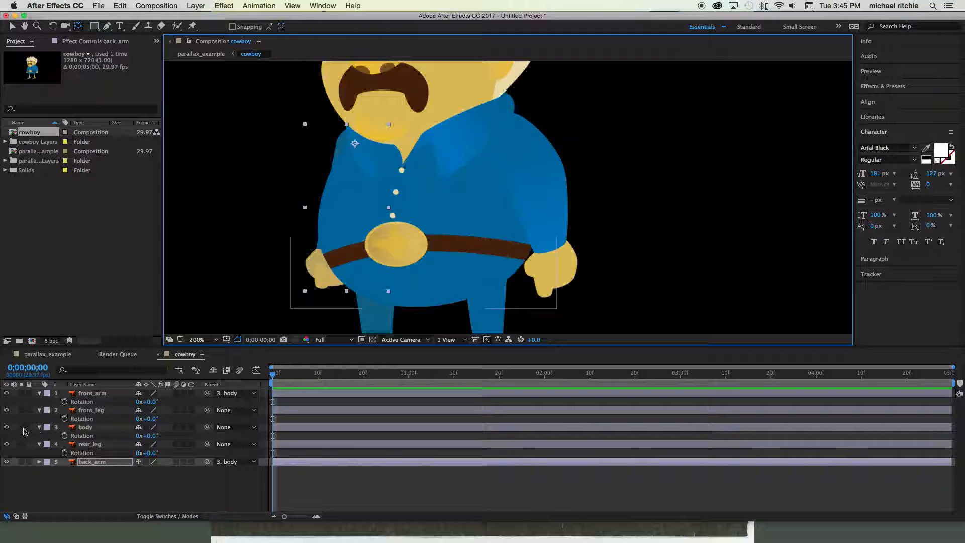
{"action": "left_click", "coordinate": [7, 427]}
{"action": "left_click_drag", "start_coordinate": [356, 143], "coordinate": [360, 143]}
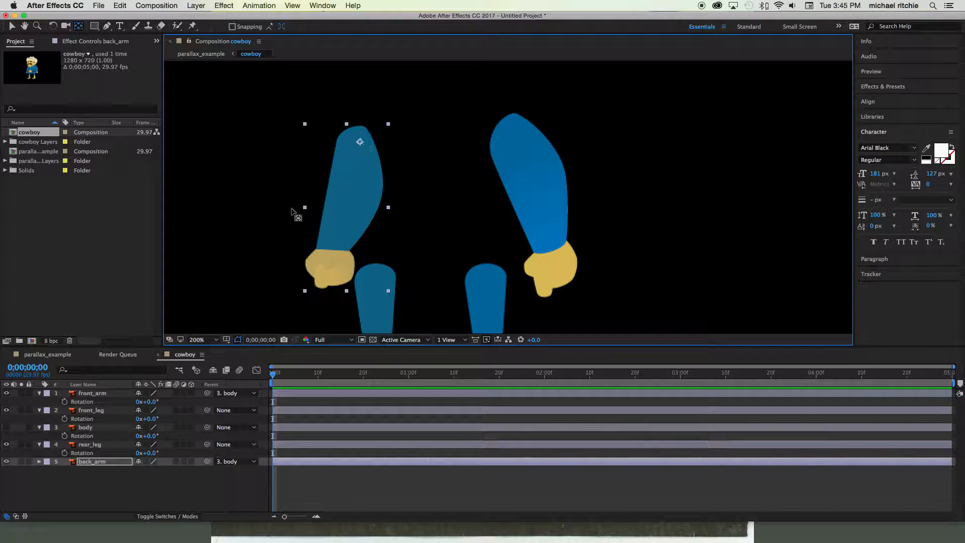
{"action": "left_click", "coordinate": [7, 427]}
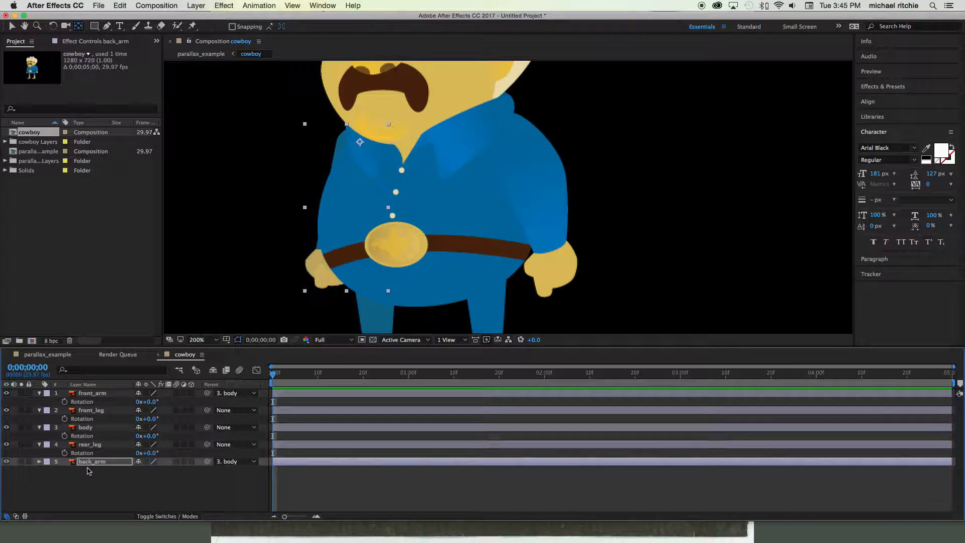
{"action": "key", "text": "r"}
{"action": "left_click_drag", "start_coordinate": [147, 469], "coordinate": [129, 460]}
{"action": "key", "text": "super+z"}
Switch to the Selection tool, collapse the Rotation properties of all five cowboy layers, and deselect everything
{"action": "scroll", "coordinate": [263, 267], "scroll_direction": "down", "scroll_amount": 2}
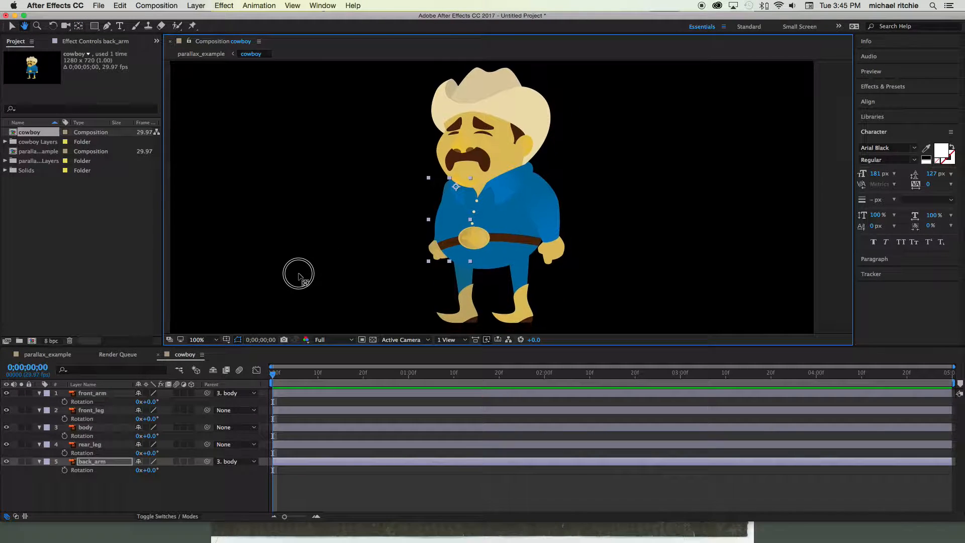
{"action": "key", "text": "y"}
{"action": "scroll", "coordinate": [298, 274], "scroll_direction": "down", "scroll_amount": 1}
{"action": "left_click_drag", "start_coordinate": [339, 258], "coordinate": [295, 254]}
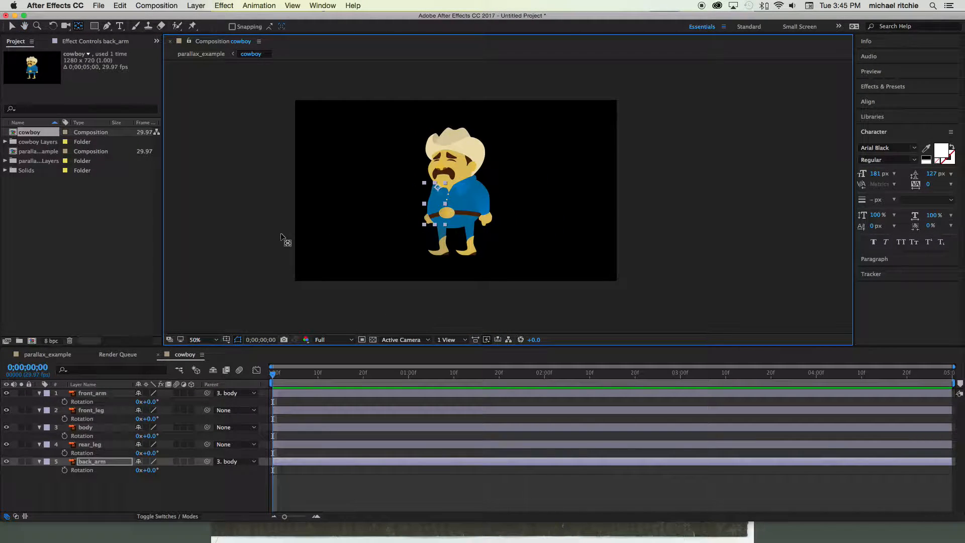
{"action": "left_click", "coordinate": [13, 26]}
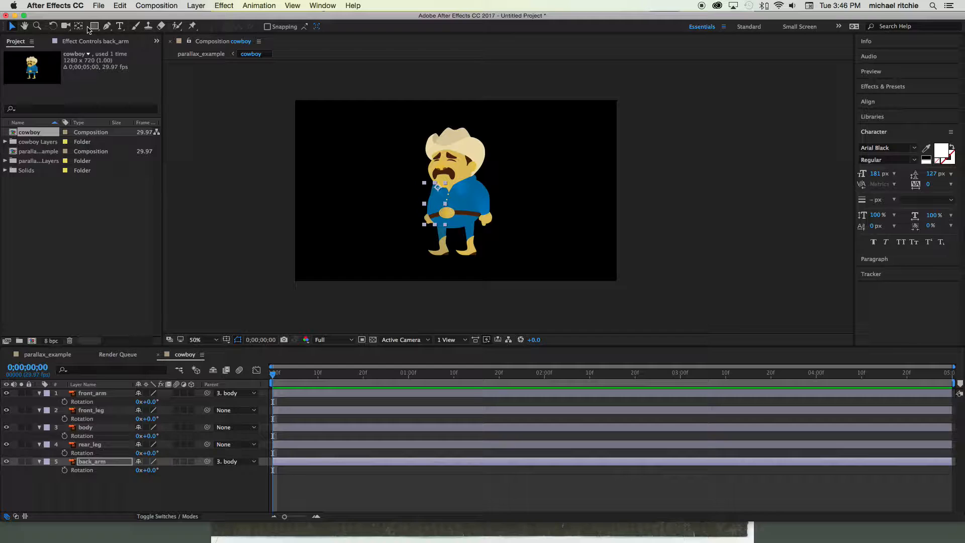
{"action": "left_click", "coordinate": [40, 393]}
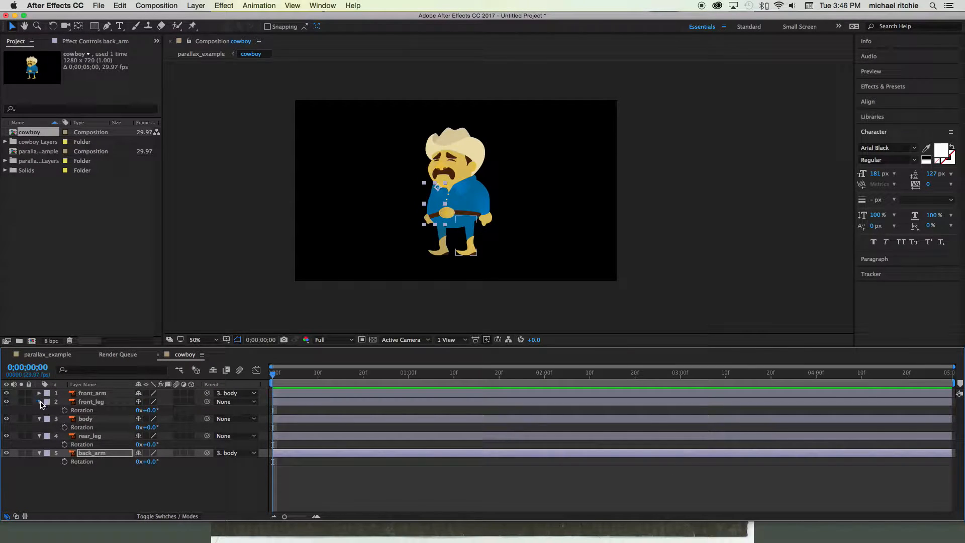
{"action": "left_click", "coordinate": [40, 402]}
{"action": "left_click", "coordinate": [40, 410]}
{"action": "left_click", "coordinate": [40, 419]}
{"action": "left_click", "coordinate": [40, 427]}
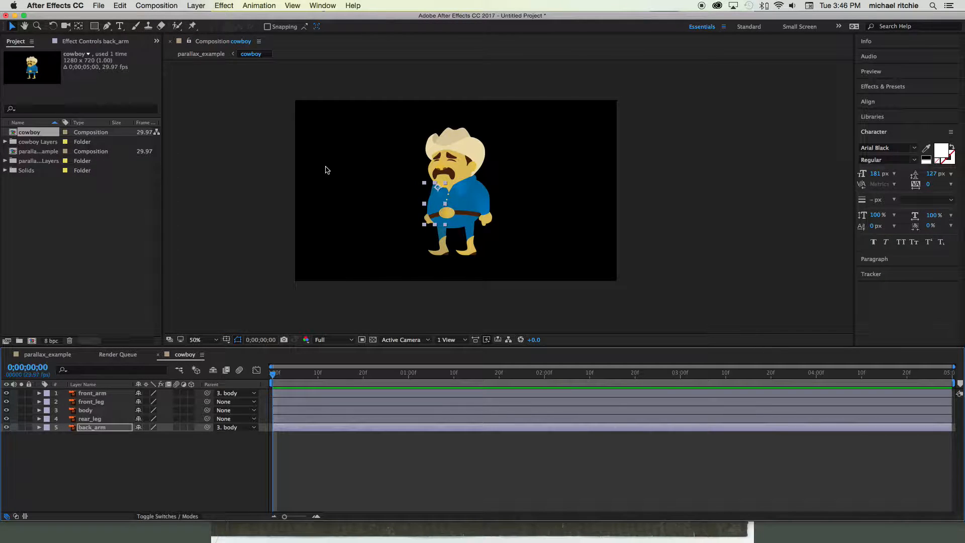
{"action": "left_click", "coordinate": [204, 113]}
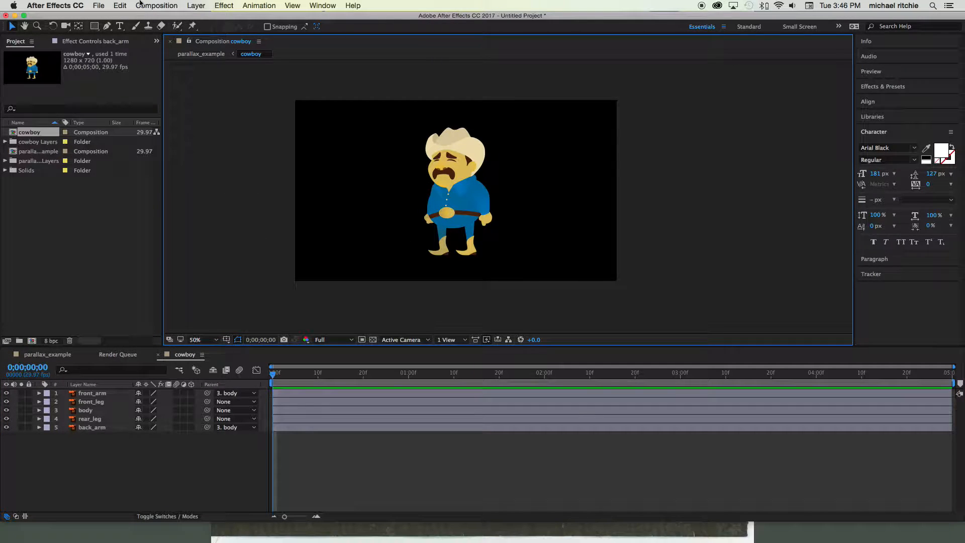
Draw a rectangle with a red fill and no stroke below the cowboy's boots, extending past both sides of the composition
{"action": "left_click", "coordinate": [95, 26]}
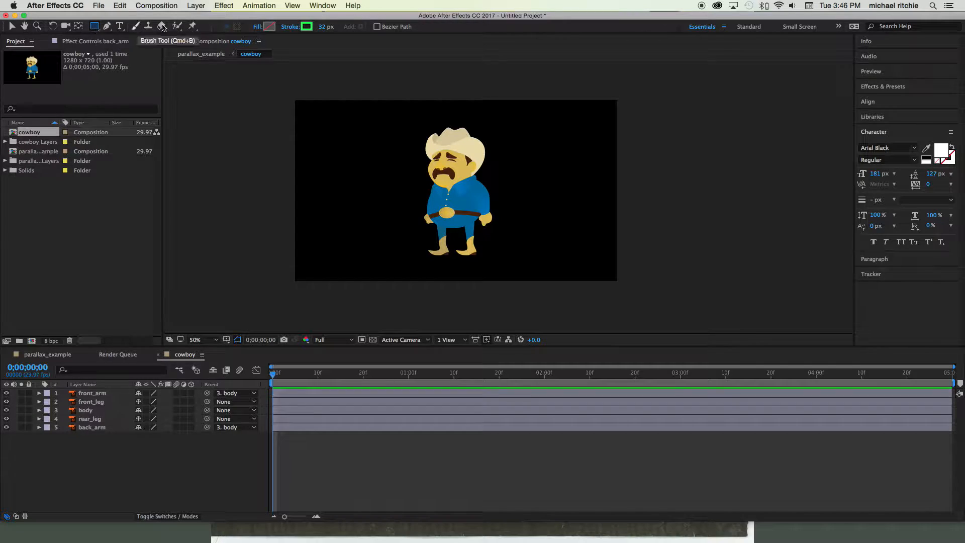
{"action": "left_click", "coordinate": [308, 27]}
{"action": "left_click", "coordinate": [308, 26], "text": "alt"}
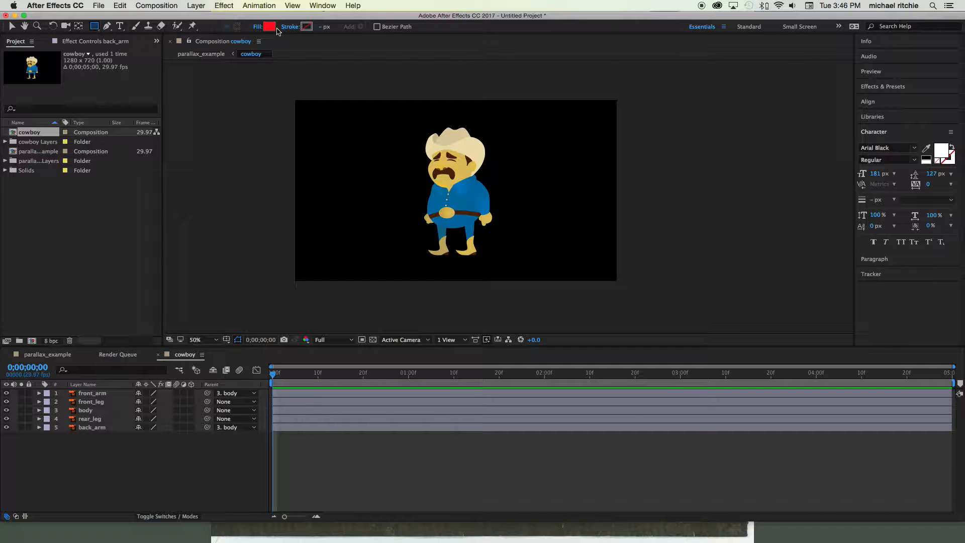
{"action": "left_click_drag", "start_coordinate": [272, 298], "coordinate": [639, 256]}
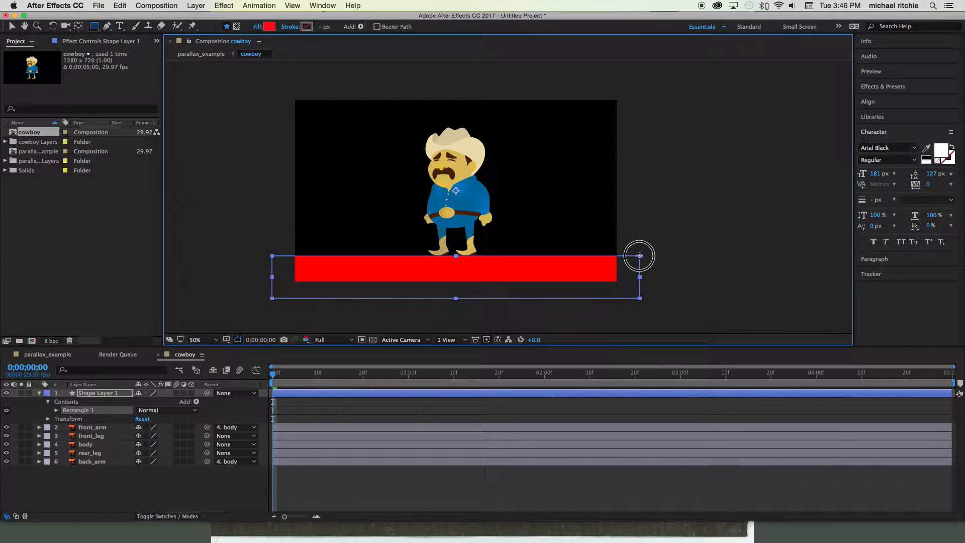
Raise the red rectangle slightly so its upper edge meets the soles of the cowboy's boots
{"action": "key", "text": "period"}
{"action": "key", "text": "period"}
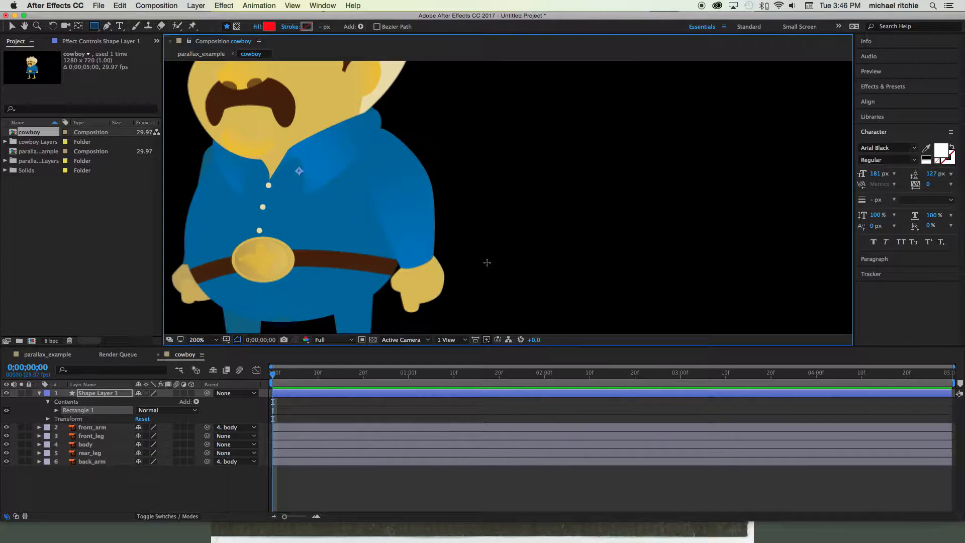
{"action": "key", "text": "space"}
{"action": "left_click_drag", "start_coordinate": [416, 268], "coordinate": [573, 101]}
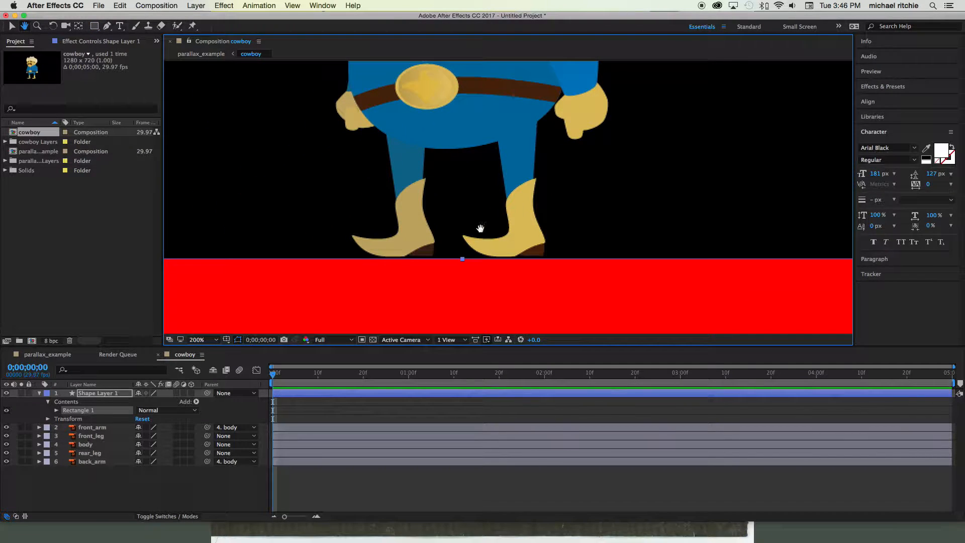
{"action": "key", "text": "v"}
{"action": "left_click_drag", "start_coordinate": [463, 262], "coordinate": [462, 259]}
Rename the red shape layer to ground and make it a guide layer
{"action": "left_click", "coordinate": [103, 395]}
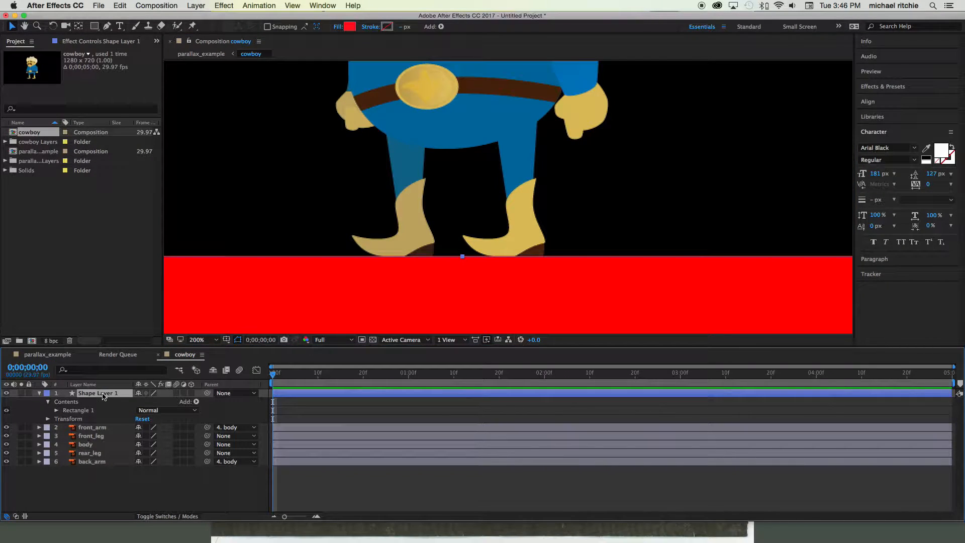
{"action": "key", "text": "Return"}
{"action": "type", "text": "ground"}
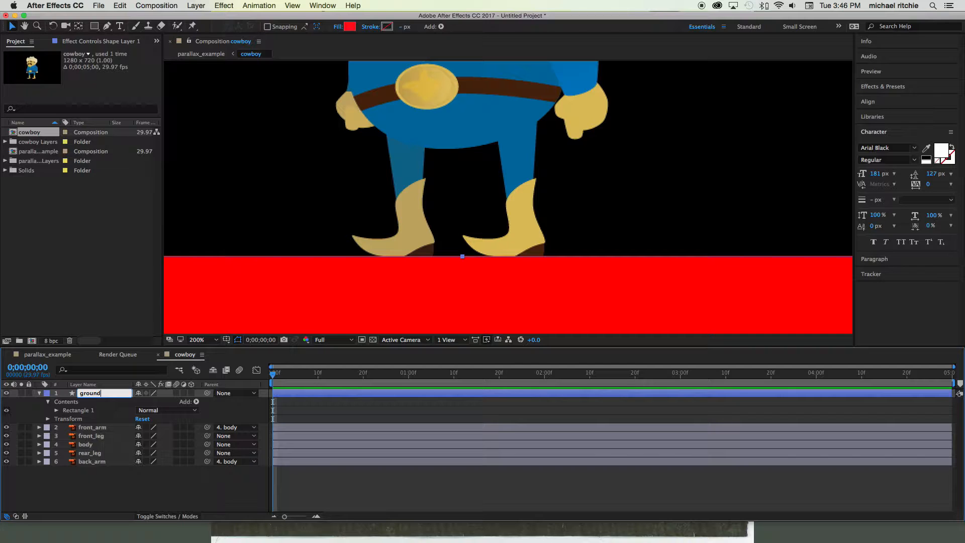
{"action": "key", "text": "Return"}
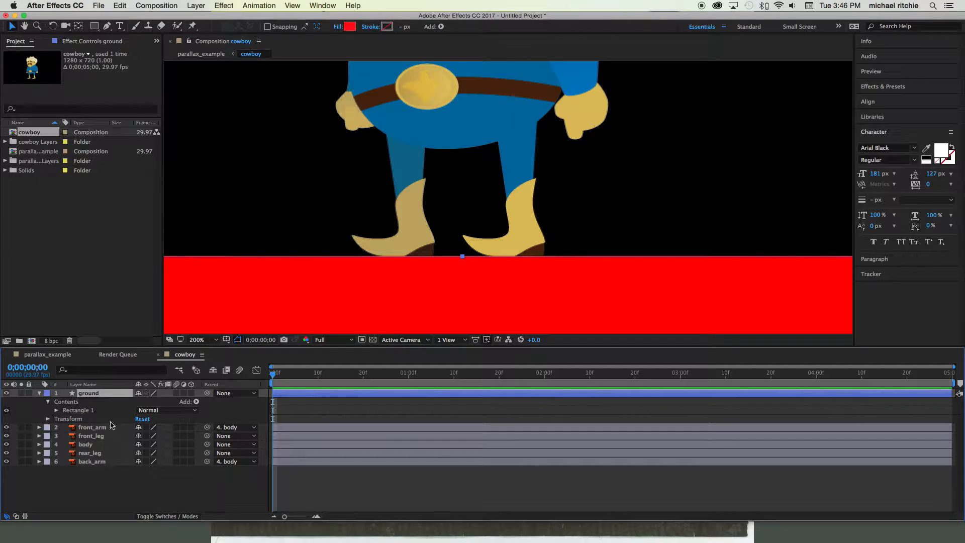
{"action": "right_click", "coordinate": [99, 396]}
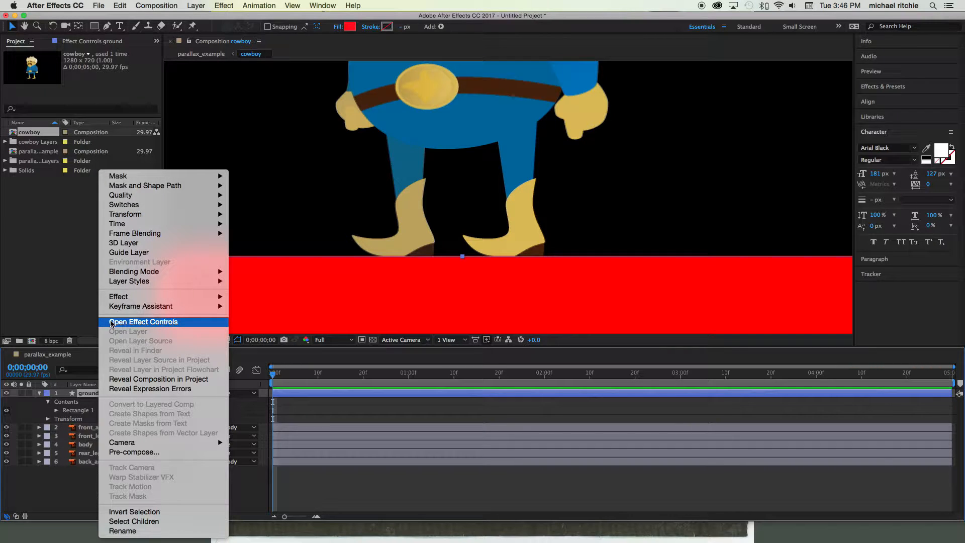
{"action": "left_click", "coordinate": [147, 255]}
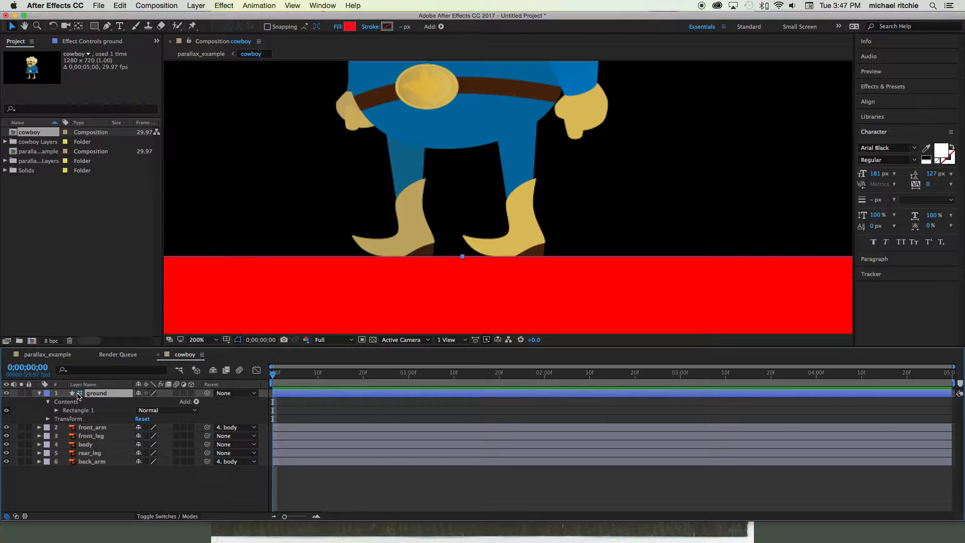
Check how the cowboy composition appears in parallax_example with ground as a guide layer, and reopen the cowboy composition
{"action": "key", "text": "comma"}
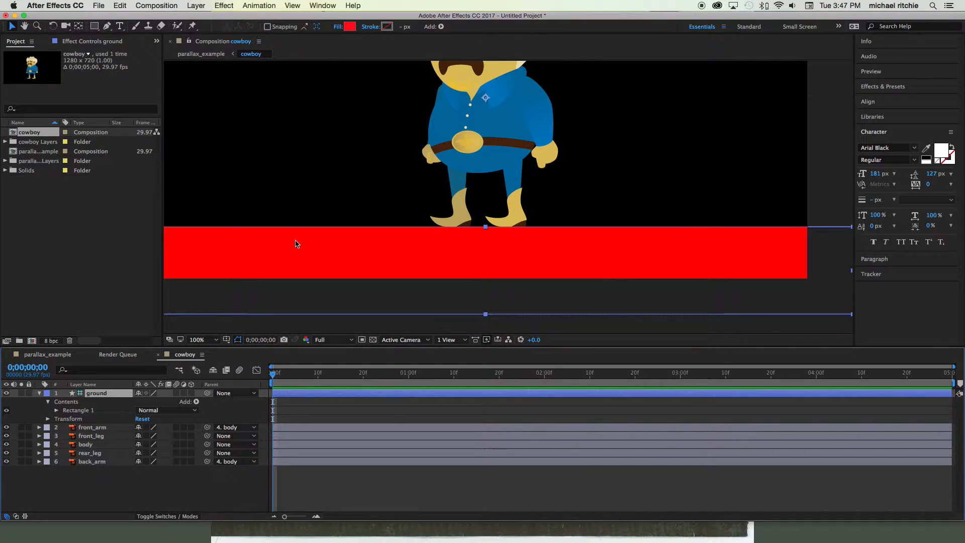
{"action": "left_click_drag", "start_coordinate": [287, 217], "coordinate": [412, 276]}
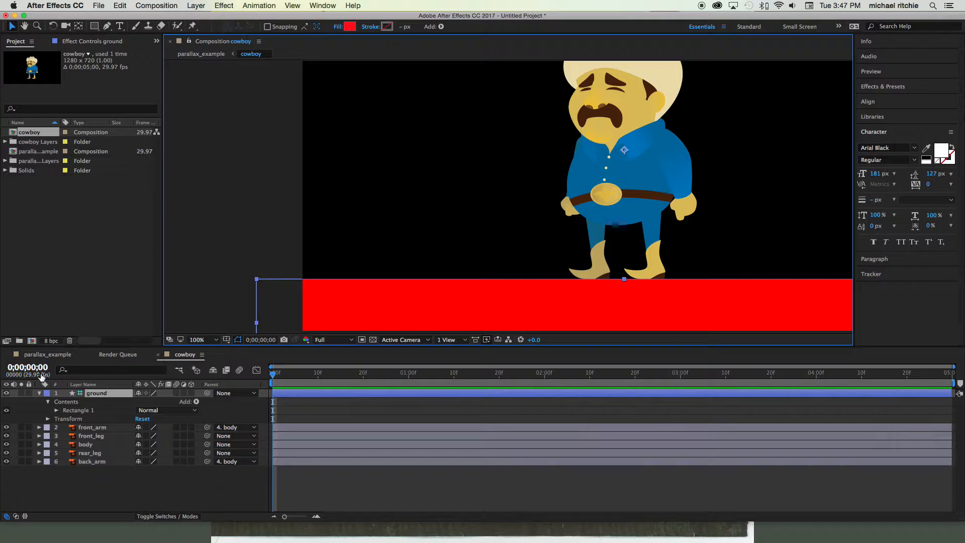
{"action": "left_click", "coordinate": [51, 355]}
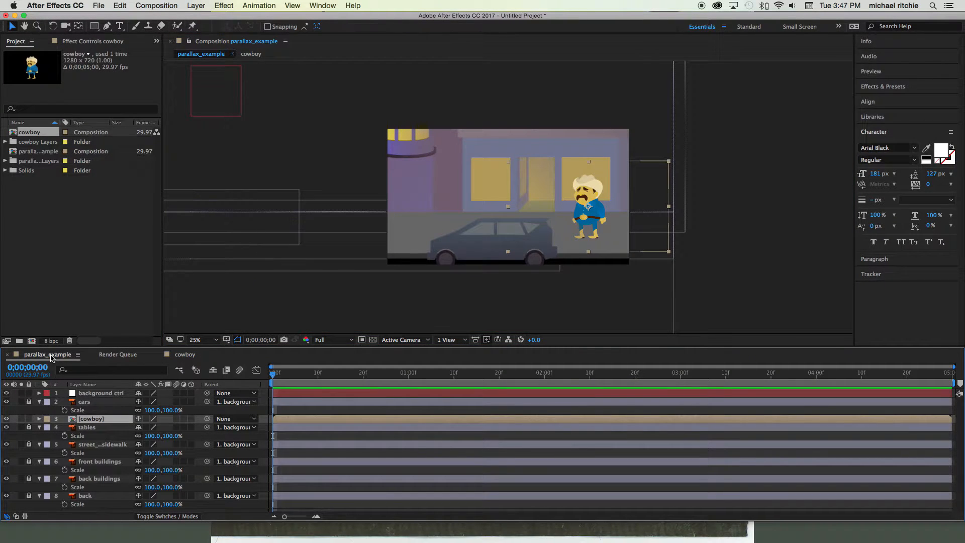
{"action": "double_click", "coordinate": [89, 419]}
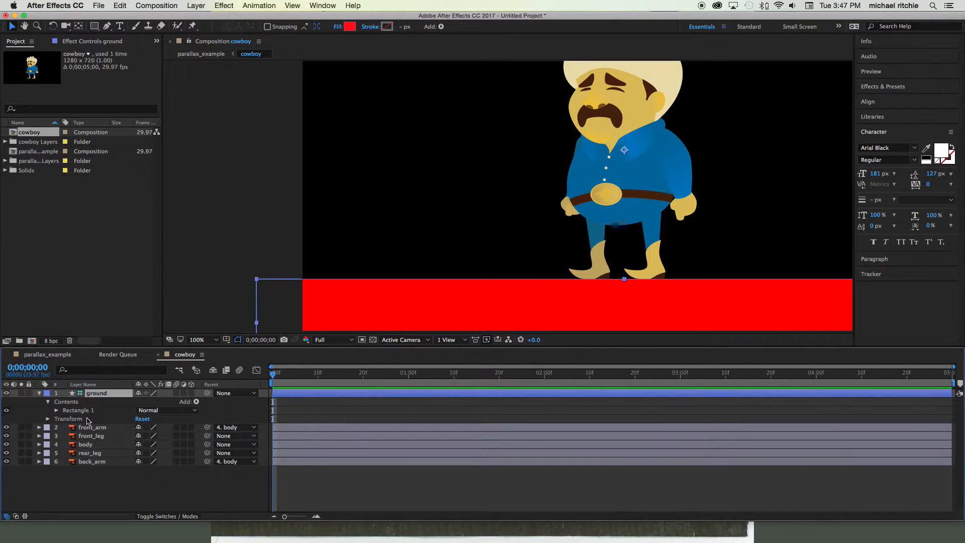
Turn off ground's Guide Layer setting to compare the cowboy in parallax_example, and turn it back on in the cowboy composition
{"action": "right_click", "coordinate": [103, 393]}
{"action": "left_click", "coordinate": [65, 361]}
{"action": "left_click", "coordinate": [64, 356]}
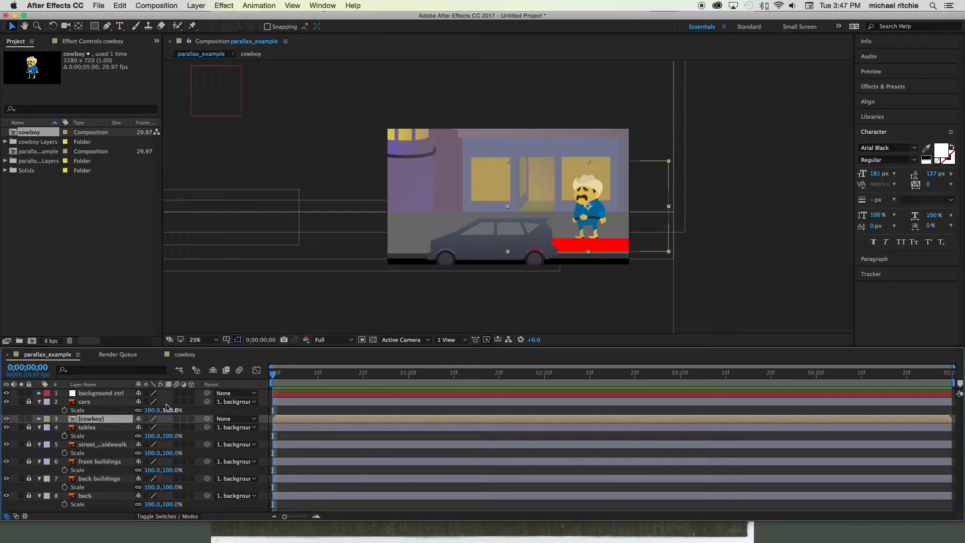
{"action": "double_click", "coordinate": [73, 419]}
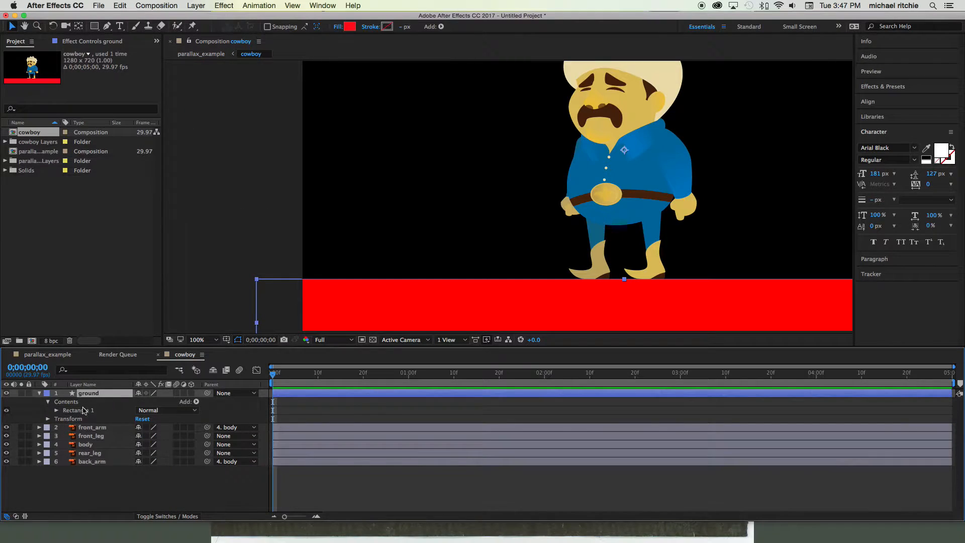
{"action": "right_click", "coordinate": [87, 395]}
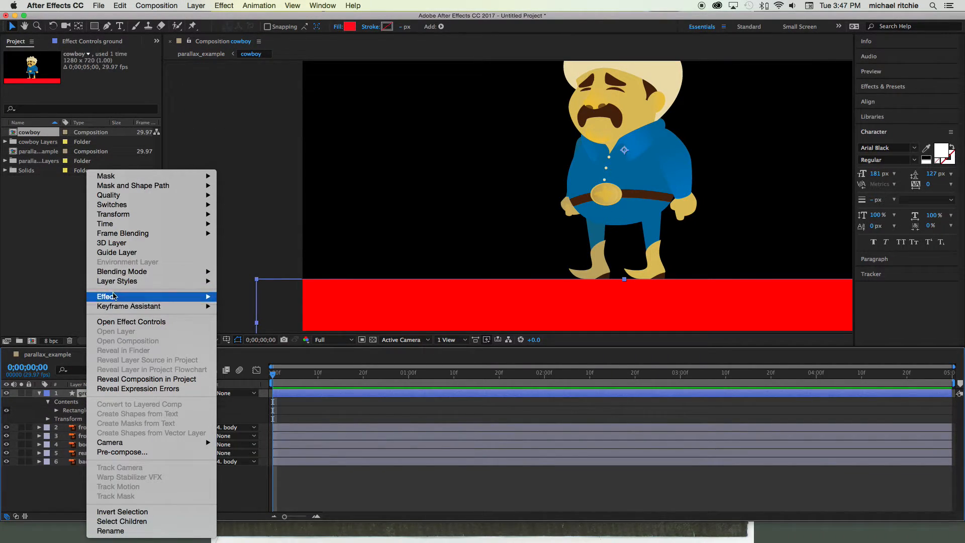
{"action": "left_click", "coordinate": [117, 251]}
Lock the ground layer in the cowboy composition
{"action": "left_click", "coordinate": [29, 393]}
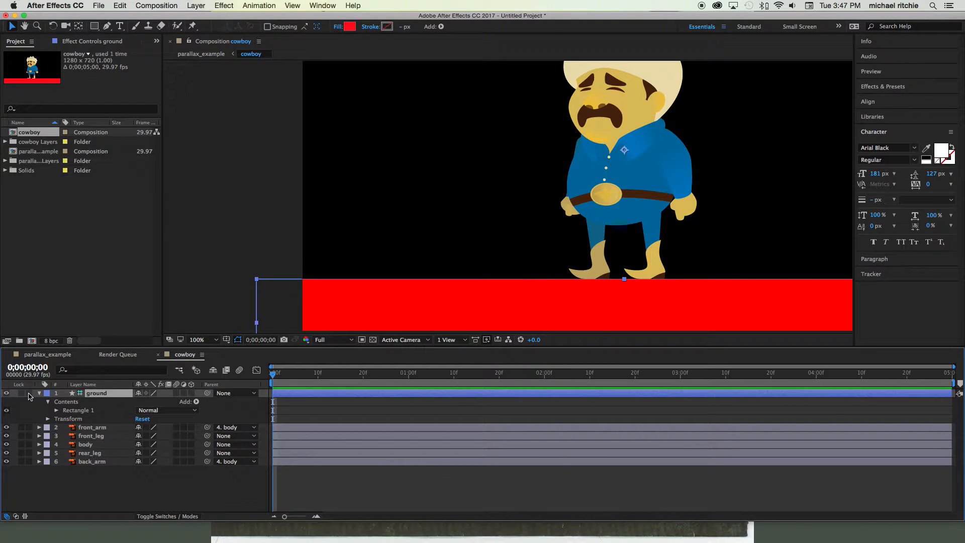
{"action": "scroll", "coordinate": [642, 293], "scroll_direction": "down", "scroll_amount": 2}
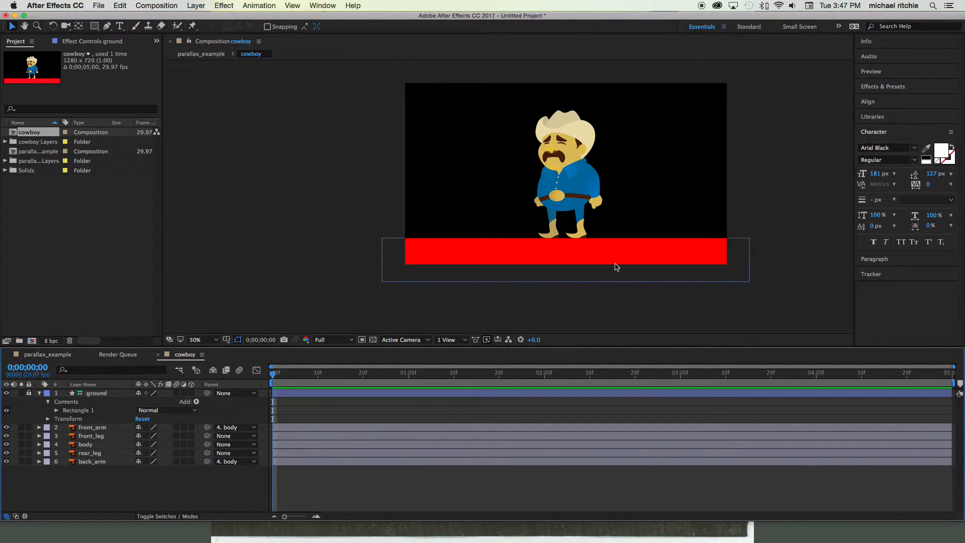